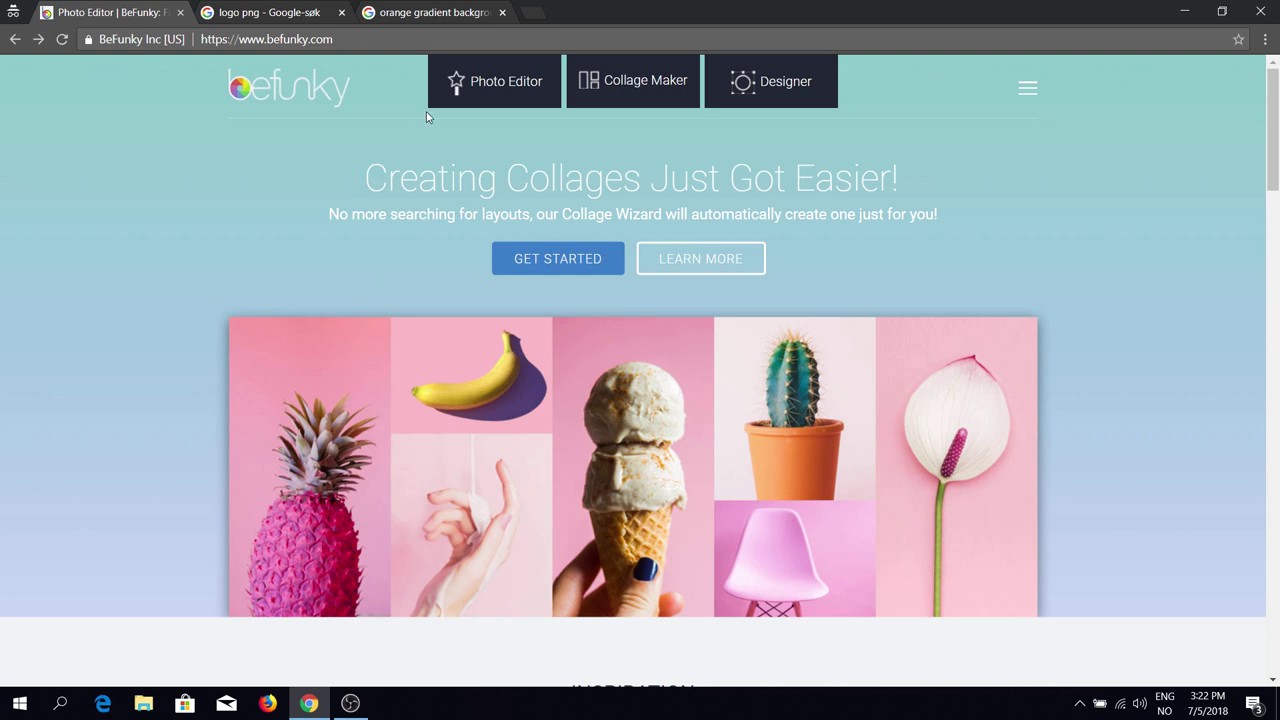
# Open BeFunky's Photo Editor from the top navigation to get an empty canvas
pyautogui.click(456, 88)
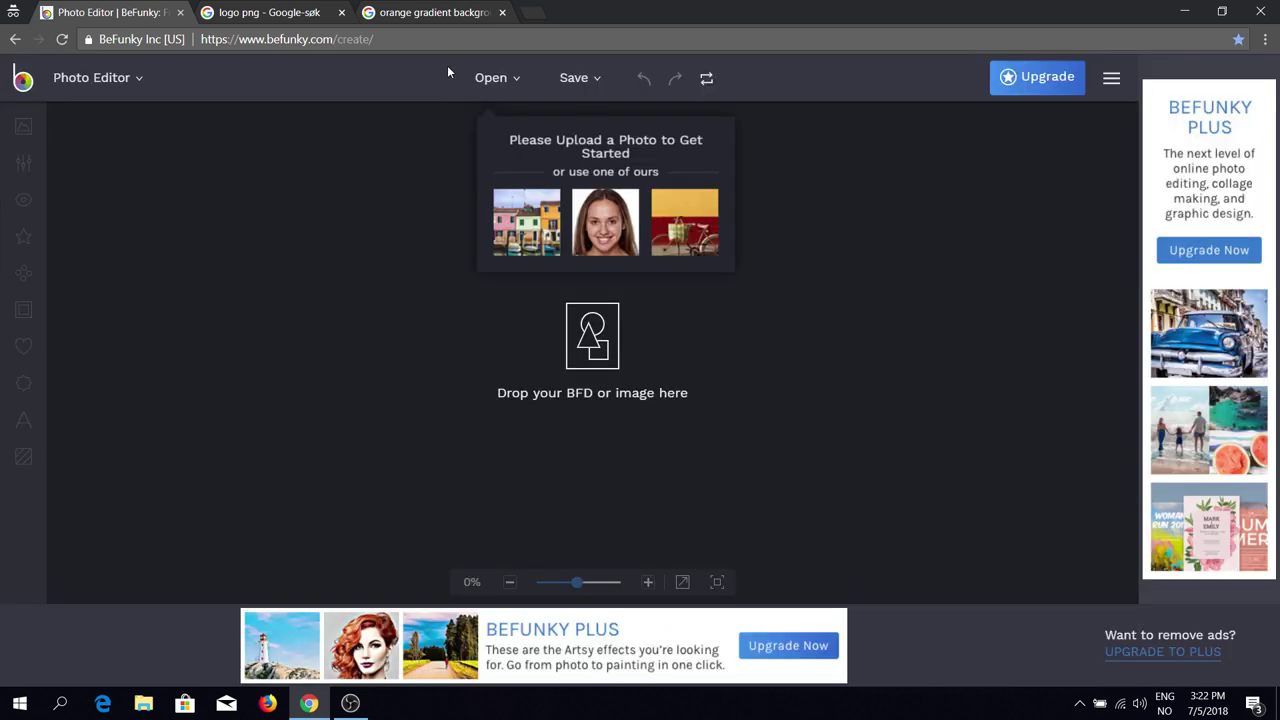
# Review the 'logo png' eagle and 'orange gradient background' image tabs, then return to BeFunky
pyautogui.click(318, 14)
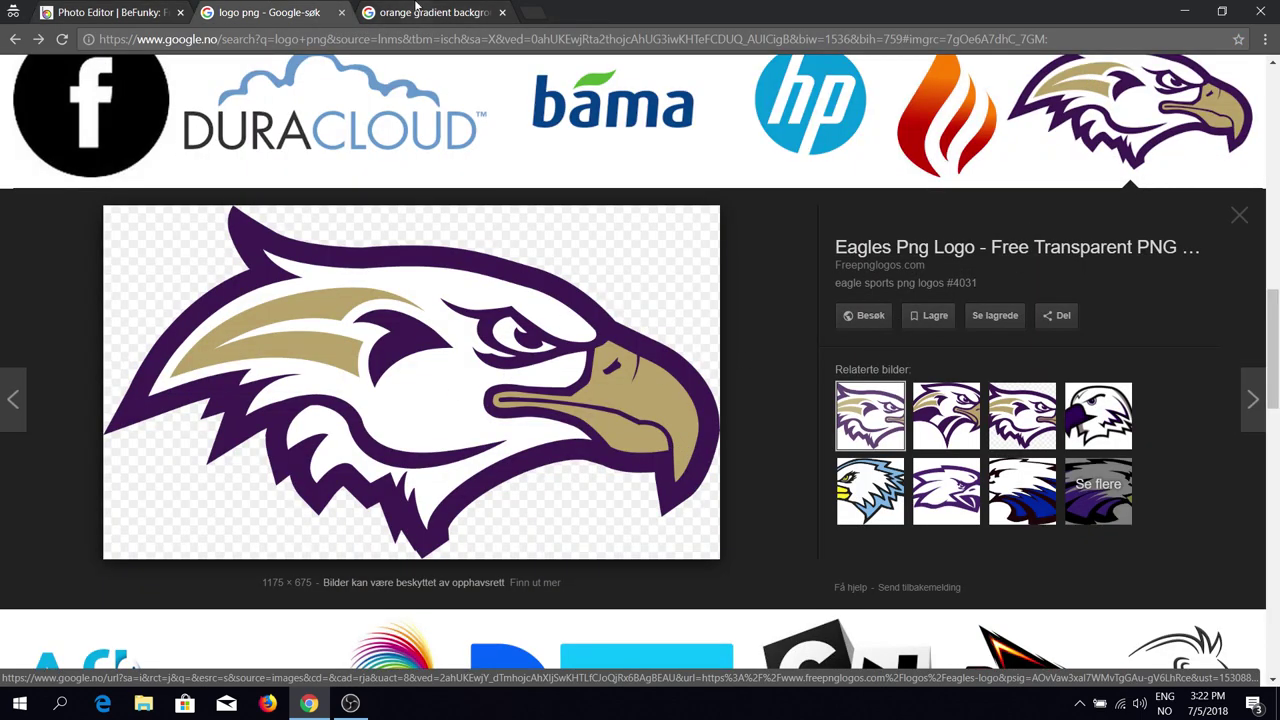
pyautogui.click(417, 10)
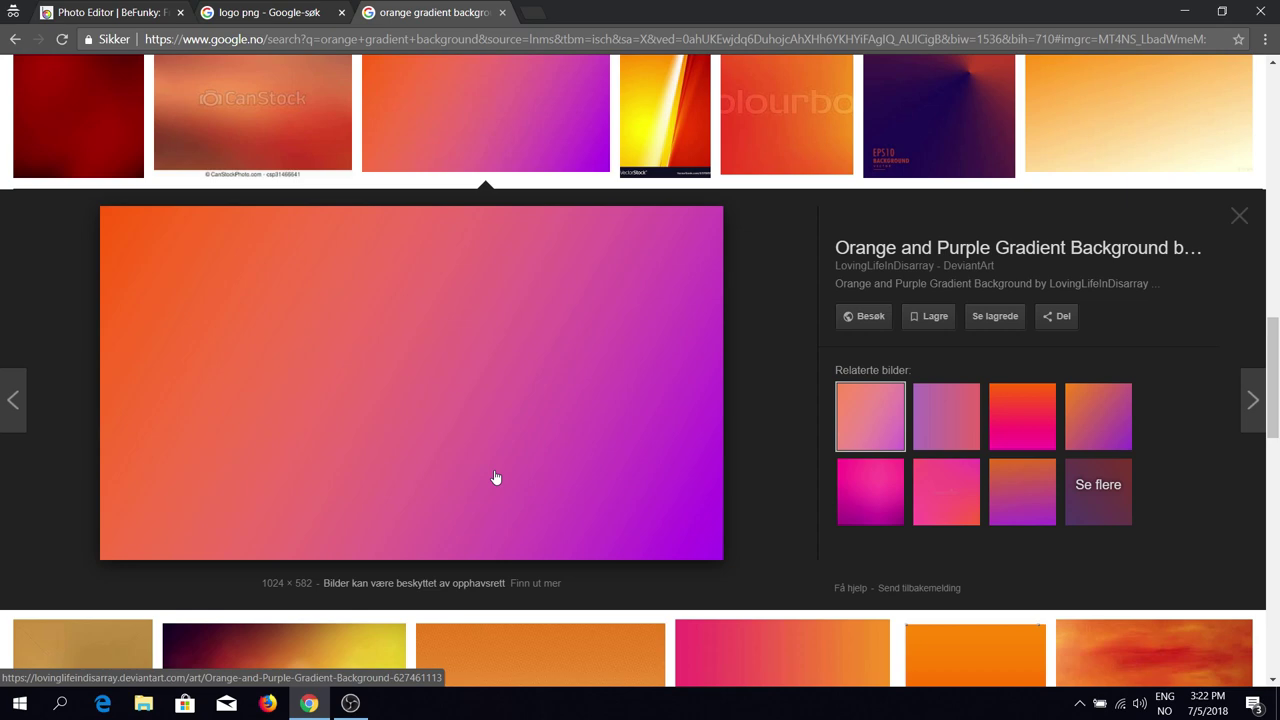
pyautogui.scroll(3, 480, 500)
pyautogui.scroll(-3, 480, 530)
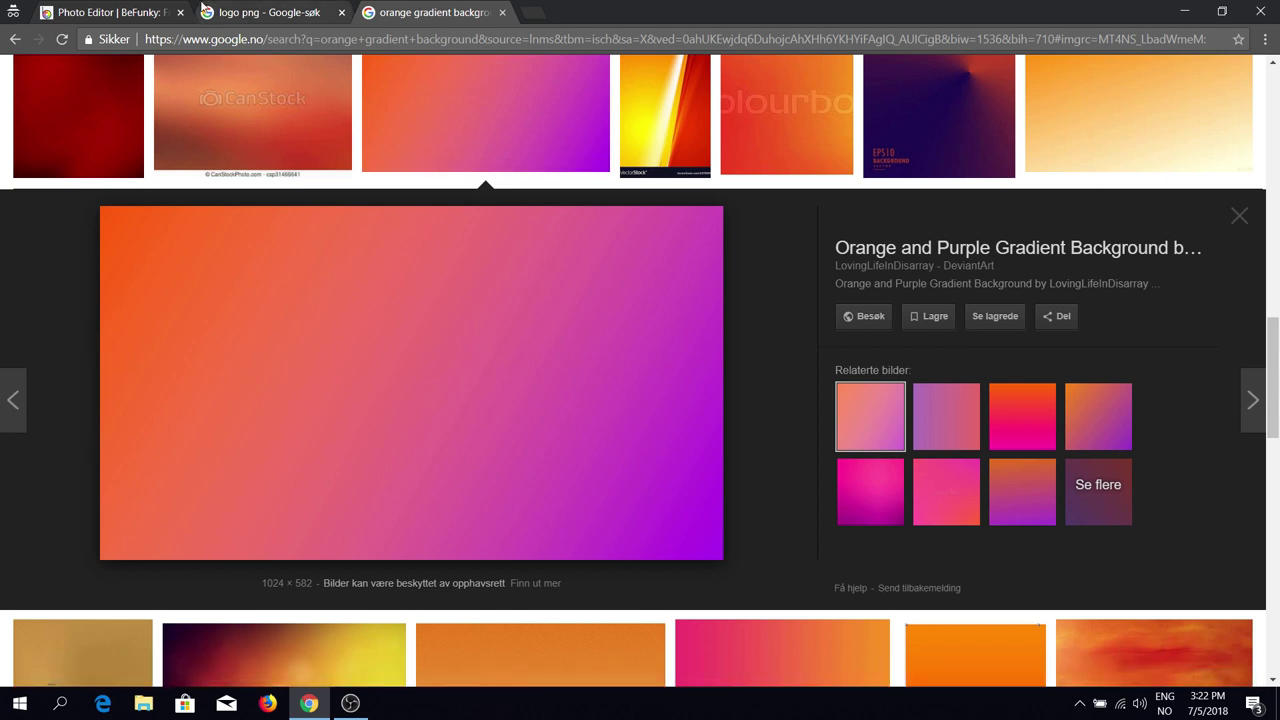
pyautogui.click(118, 13)
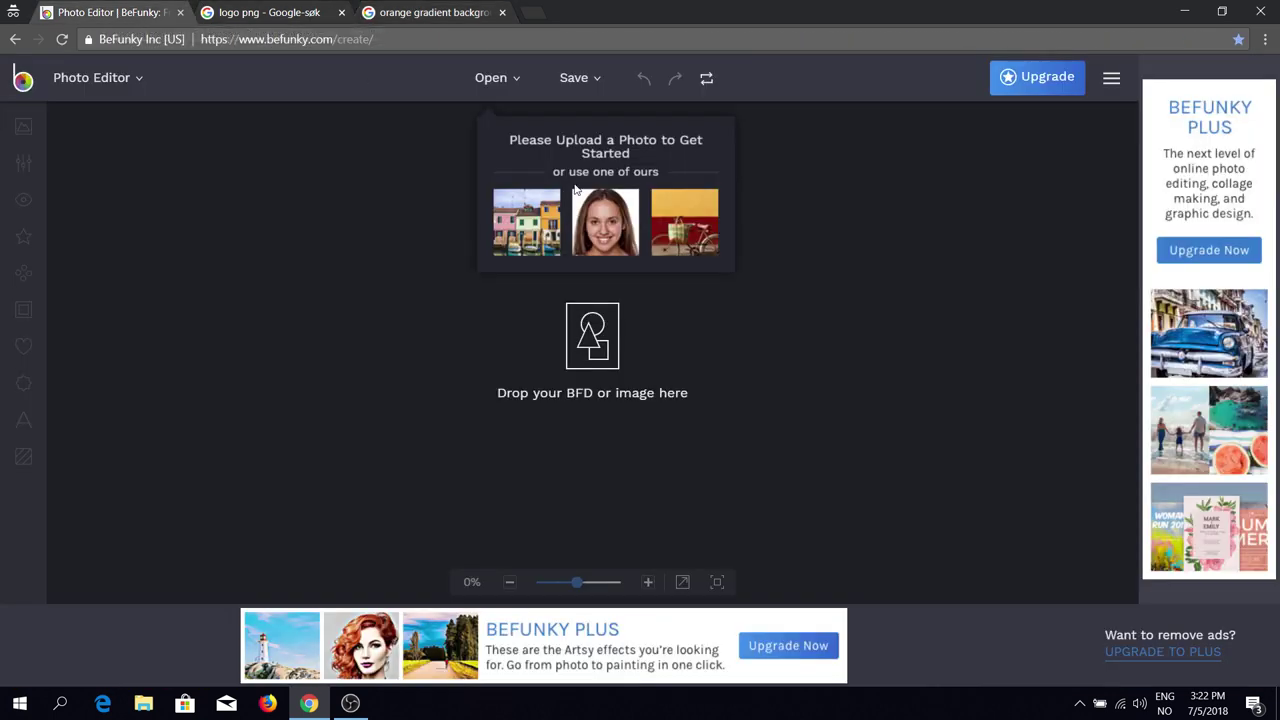
# Open the orange gradient image from the computer's Downloads folder
pyautogui.click(506, 82)
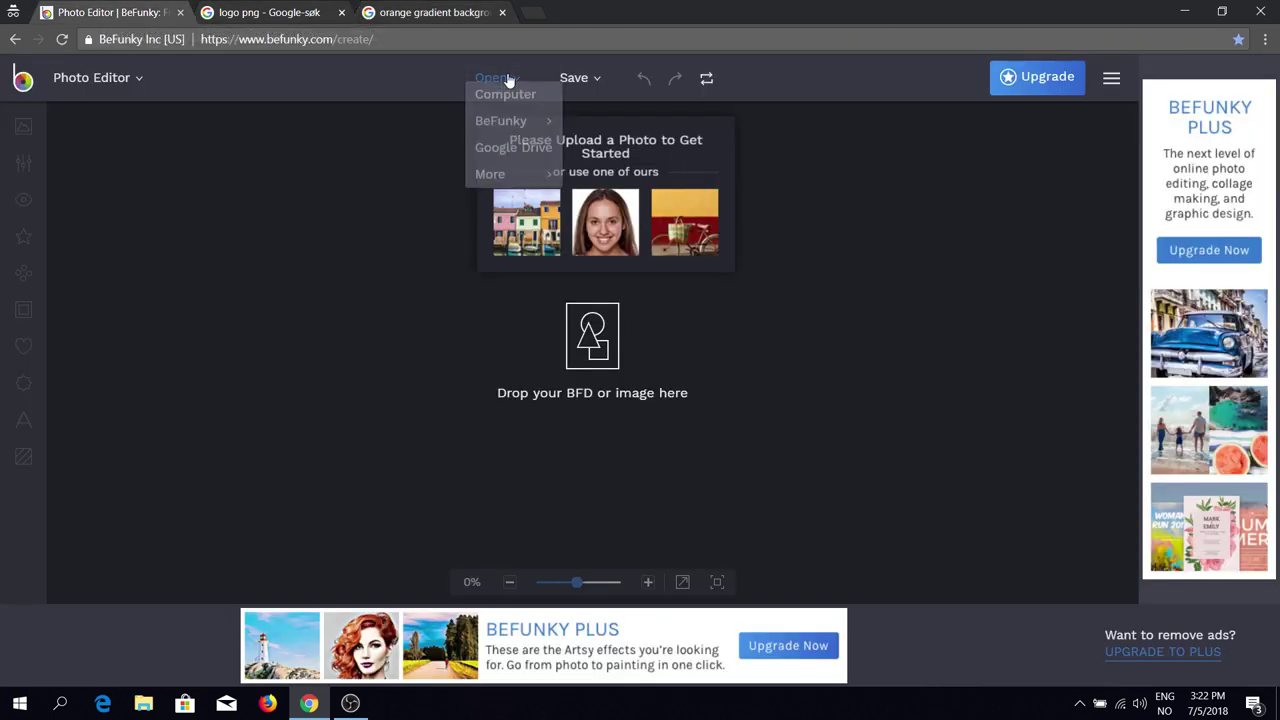
pyautogui.click(514, 104)
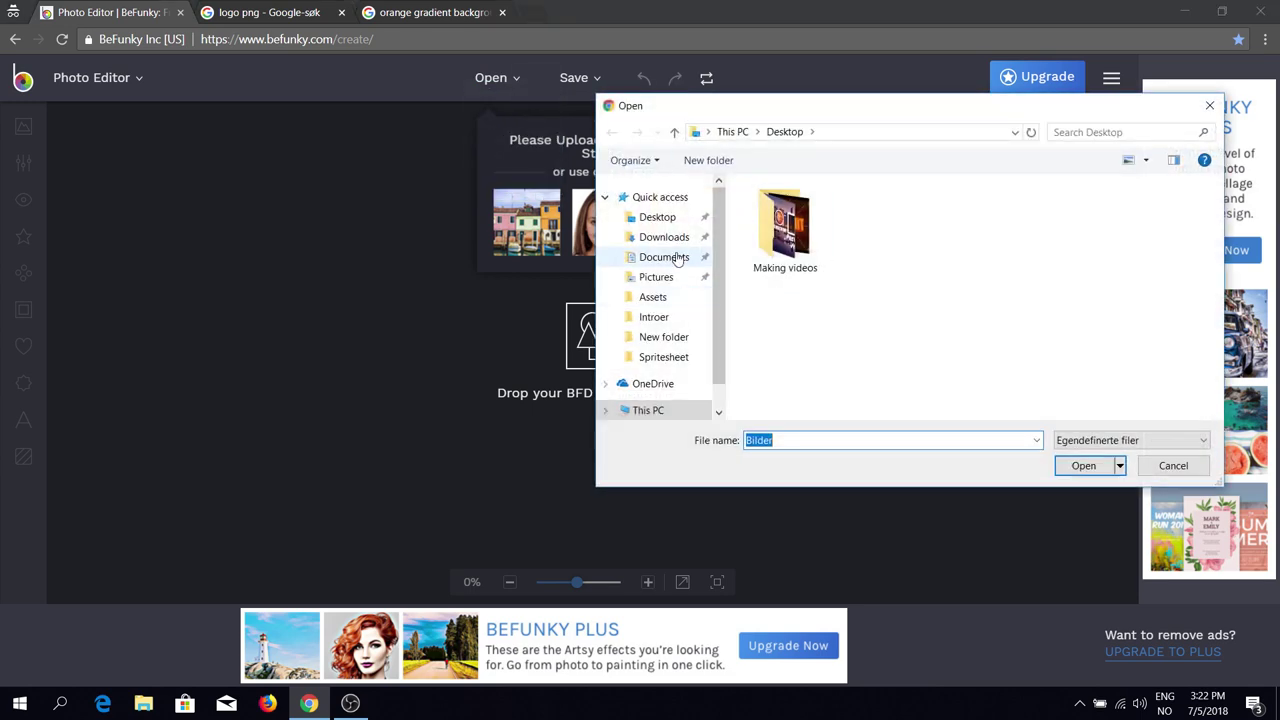
pyautogui.click(660, 237)
pyautogui.doubleClick(976, 250)
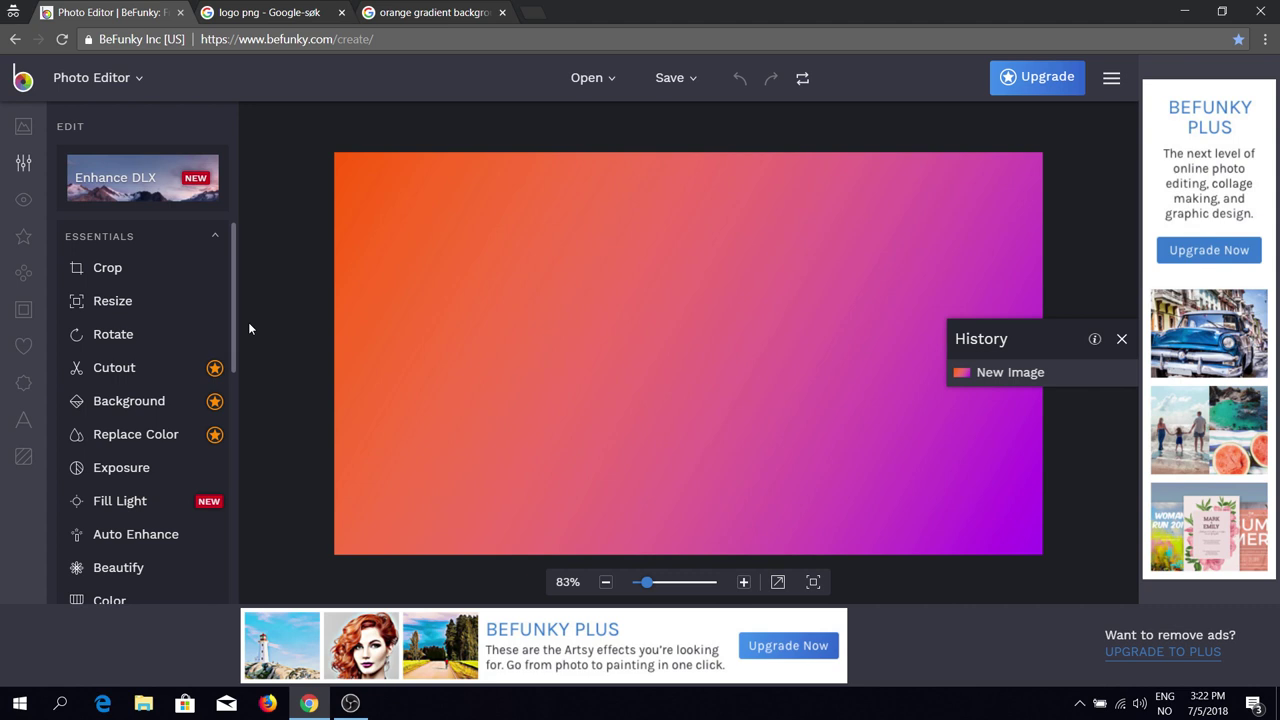
# Resize the gradient image to a 600 × 600 px square
pyautogui.click(125, 308)
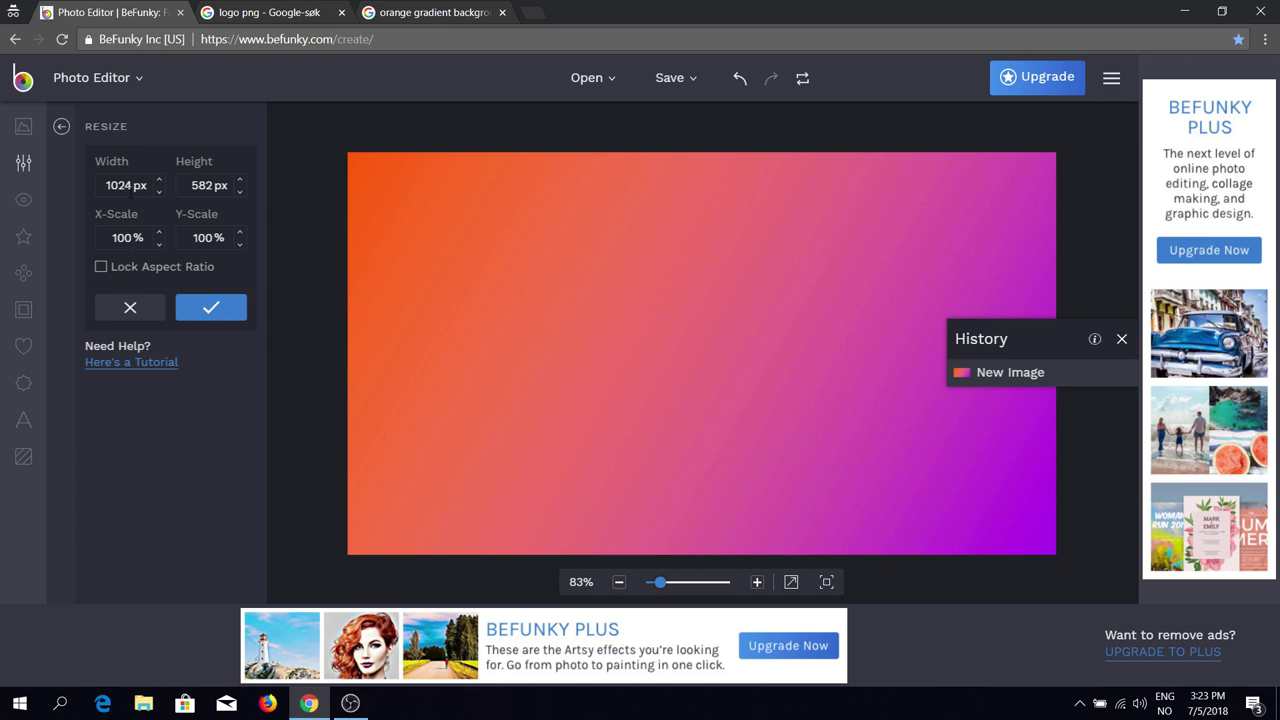
pyautogui.doubleClick(120, 185)
pyautogui.write('600')
pyautogui.press('Tab')
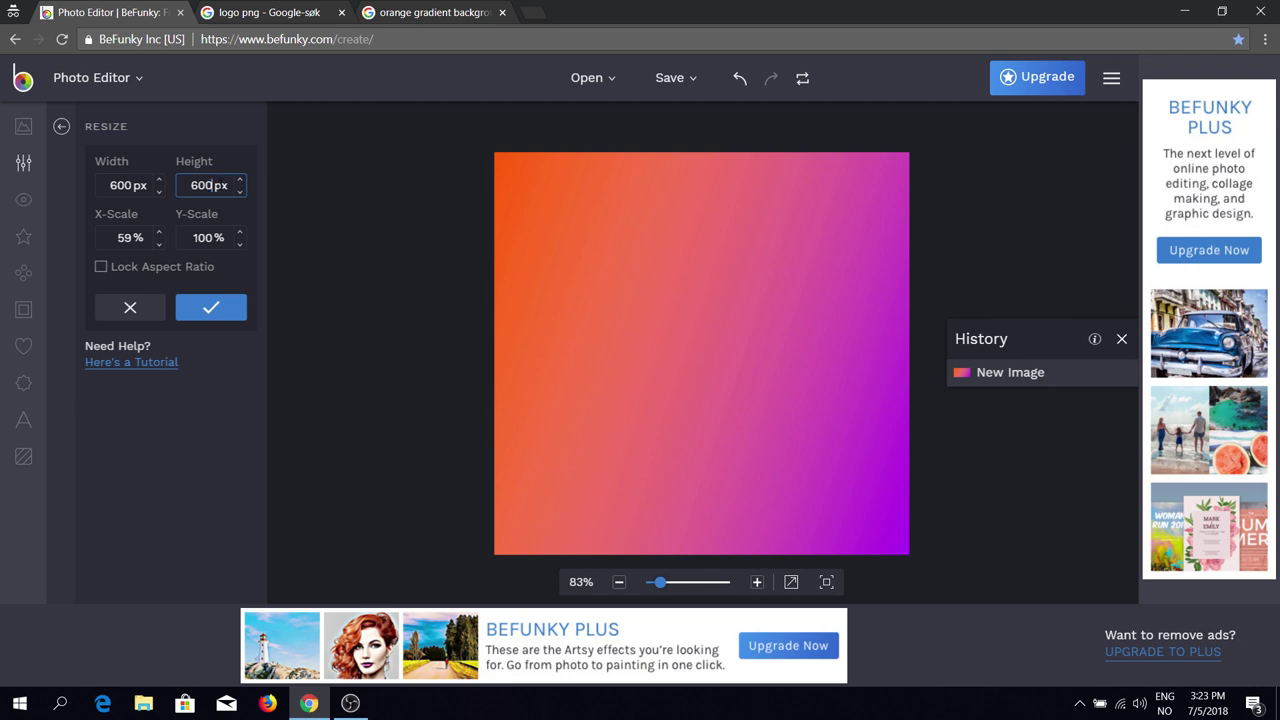
pyautogui.click(211, 307)
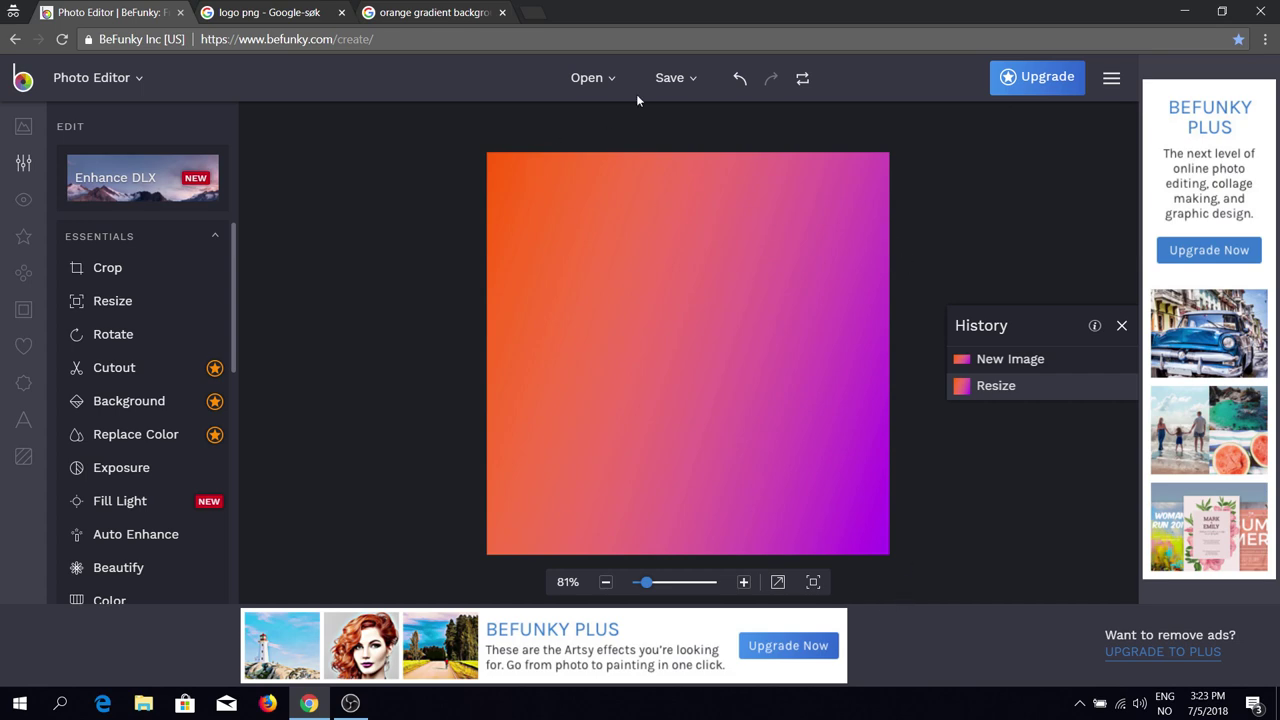
# Add the eagle logo PNG from the computer as a layer on the gradient canvas
pyautogui.click(23, 126)
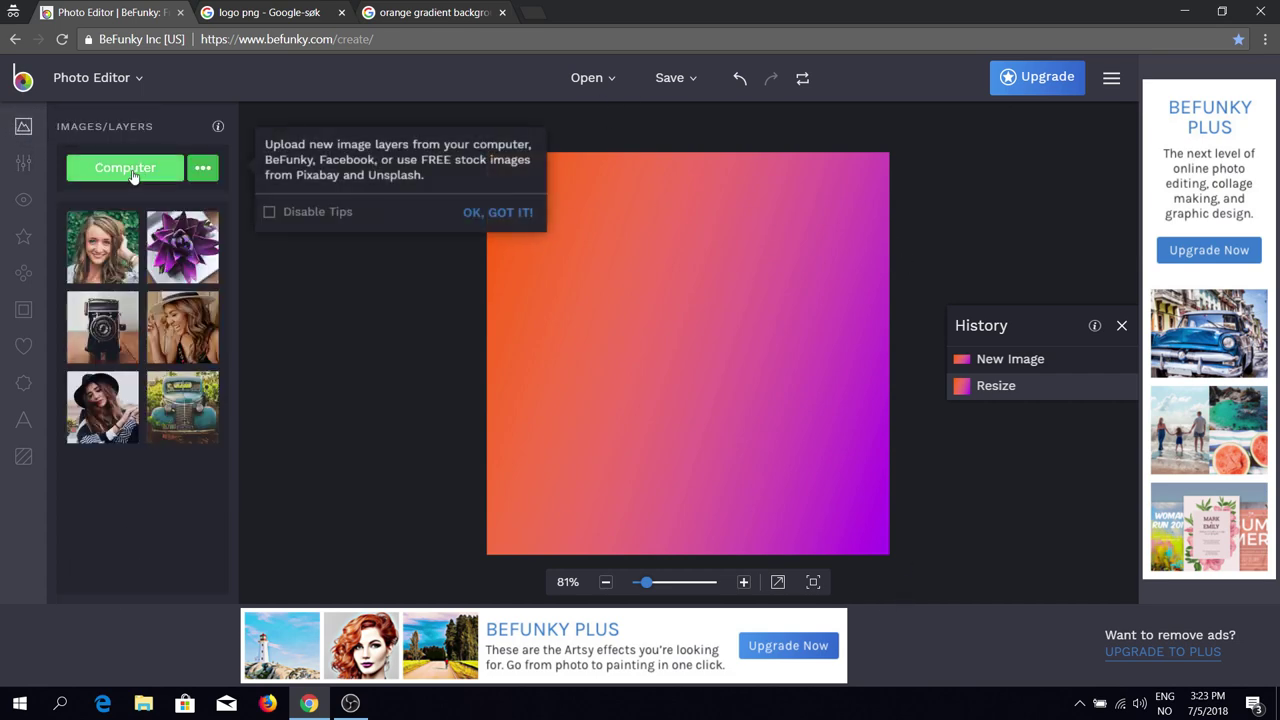
pyautogui.click(131, 175)
pyautogui.doubleClick(881, 250)
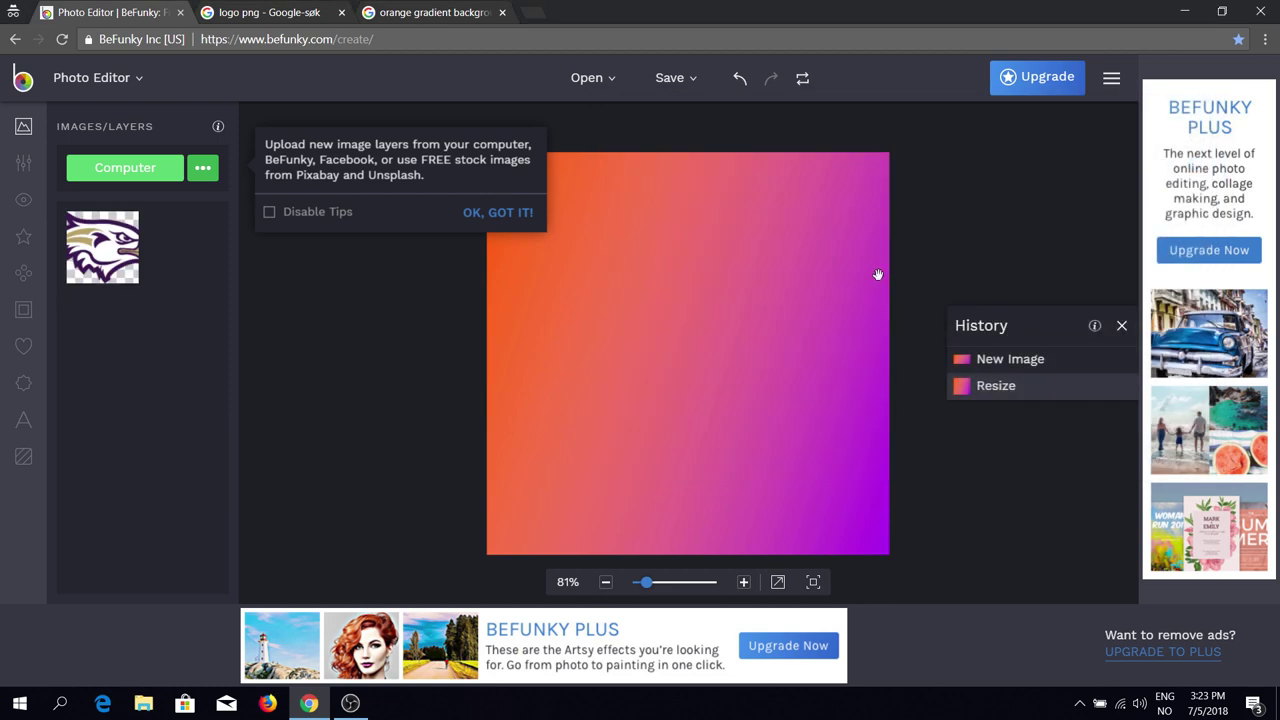
pyautogui.moveTo(99, 245); pyautogui.dragTo(650, 342)
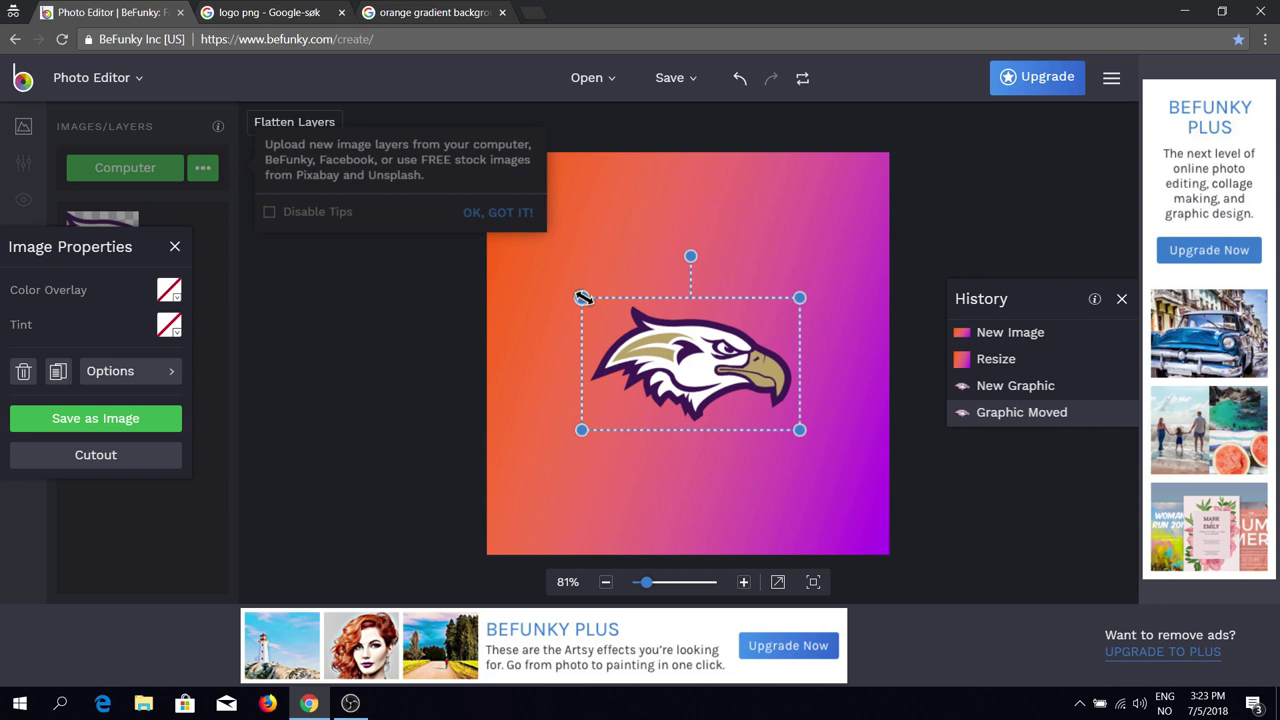
# Enlarge the eagle and snap it to the canvas centre, then dismiss the upload tip
pyautogui.moveTo(583, 297); pyautogui.dragTo(514, 251)
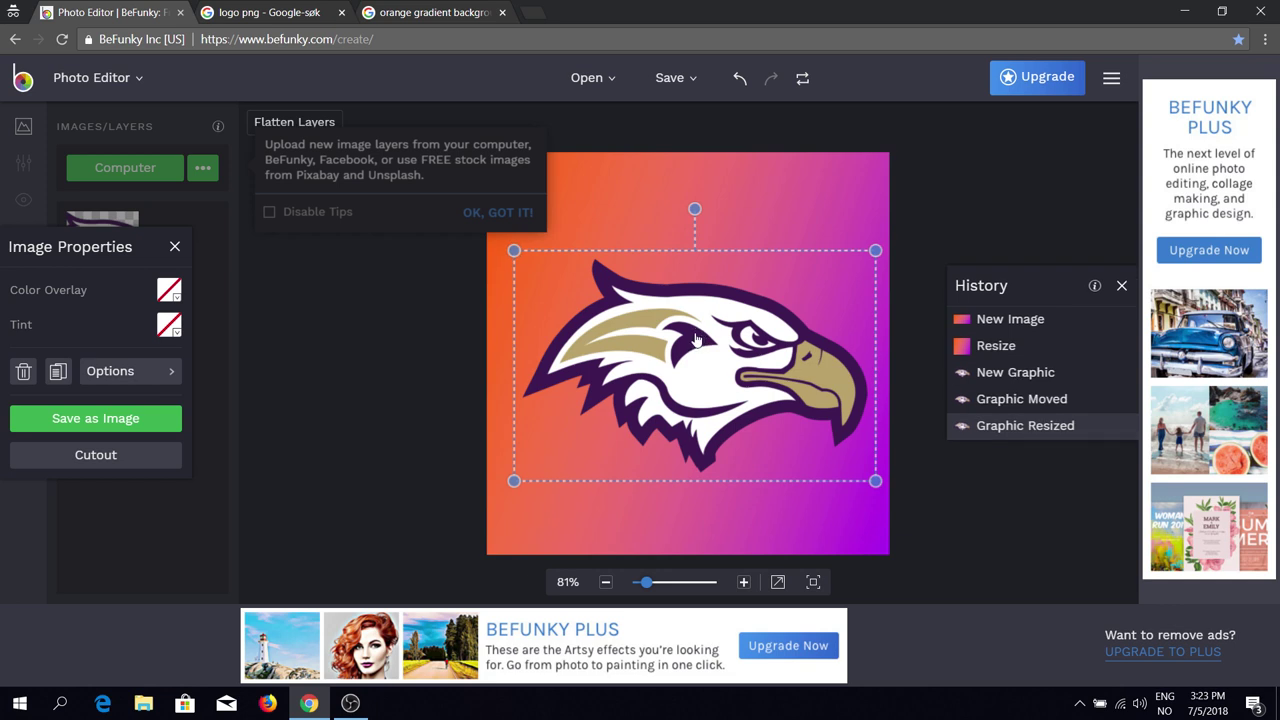
pyautogui.moveTo(697, 340); pyautogui.dragTo(687, 345)
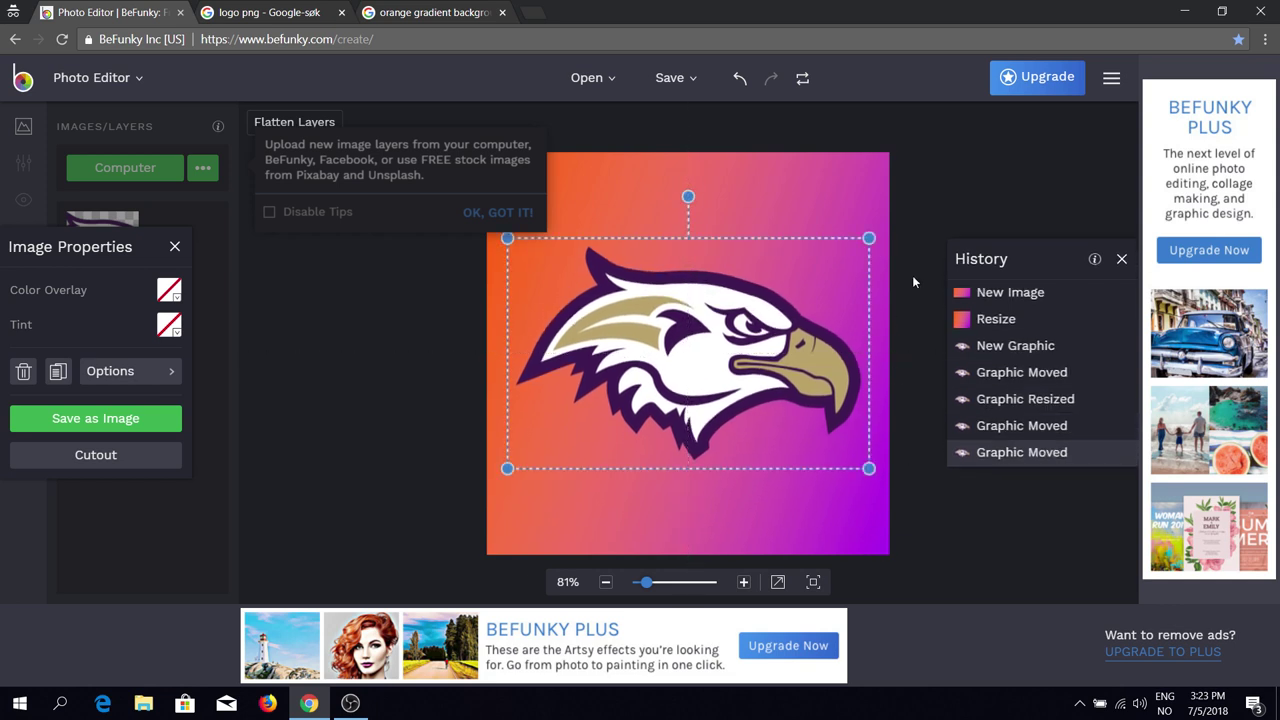
pyautogui.click(389, 342)
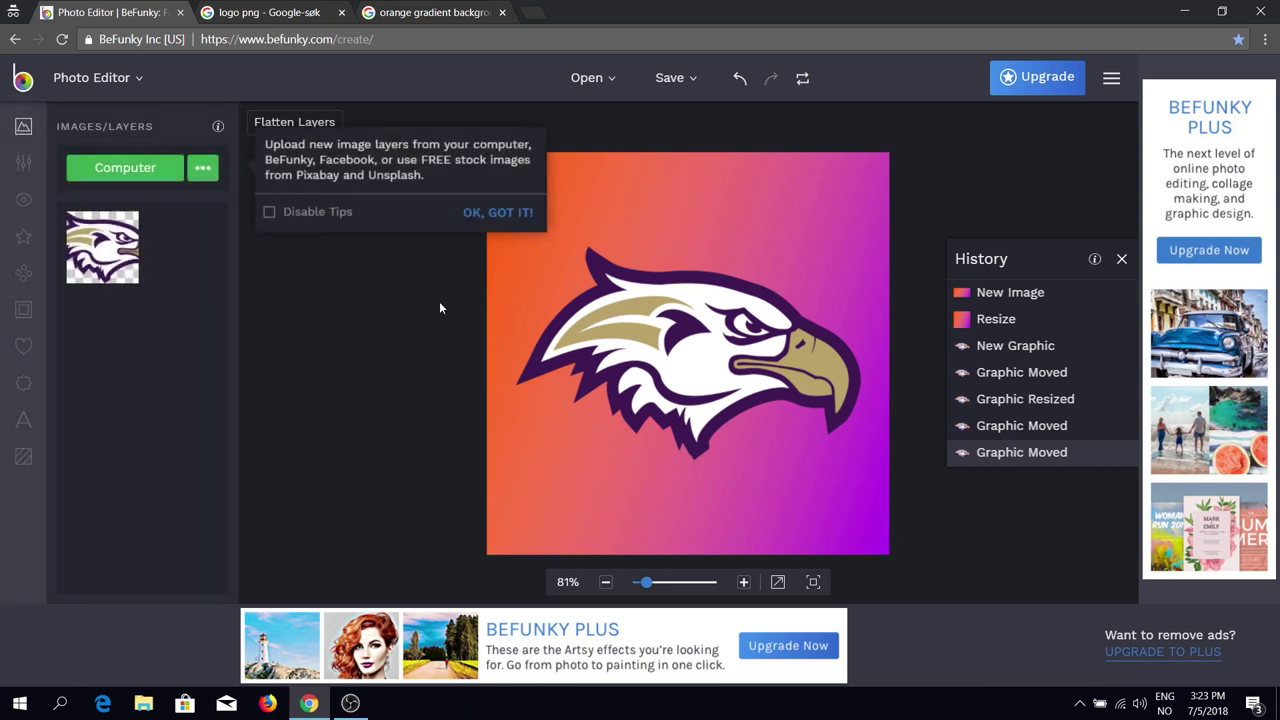
pyautogui.click(704, 342)
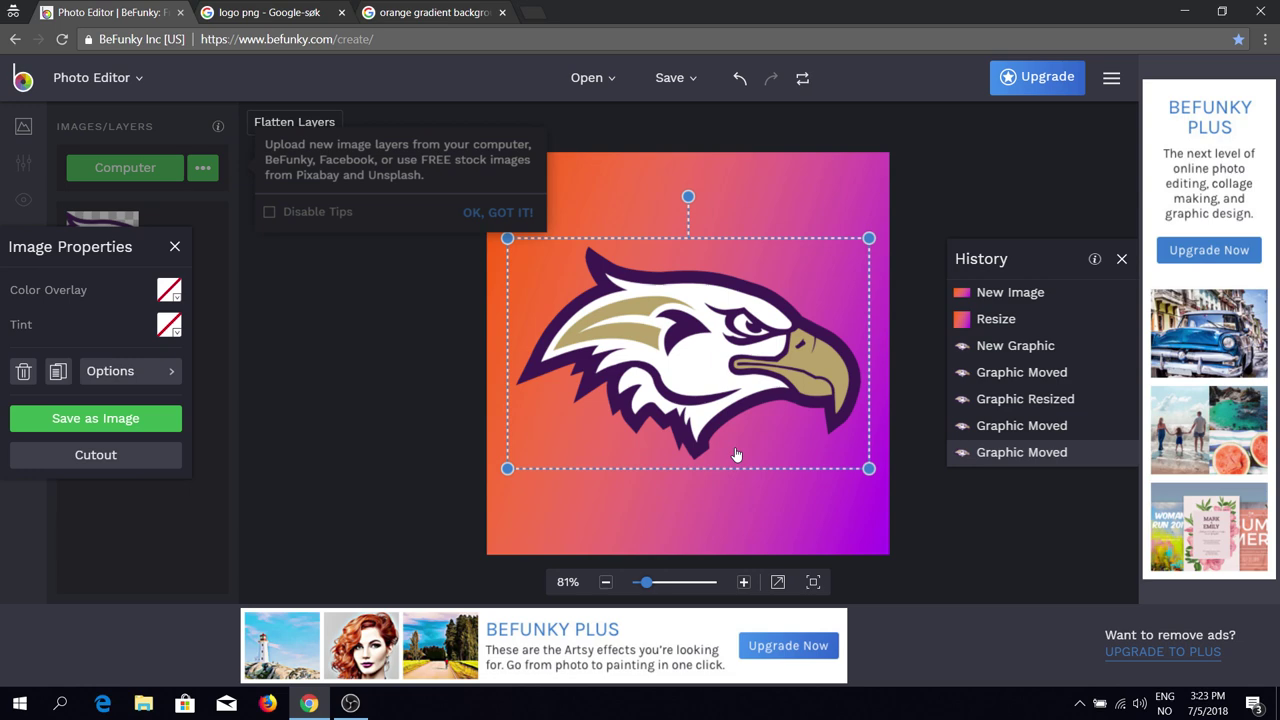
pyautogui.moveTo(500, 474)
pyautogui.mouseDown()
pyautogui.moveTo(417, 517)
pyautogui.moveTo(394, 549)
pyautogui.moveTo(480, 474)
pyautogui.moveTo(516, 461)
pyautogui.mouseUp()
pyautogui.moveTo(708, 368); pyautogui.dragTo(708, 366)
pyautogui.click(174, 246)
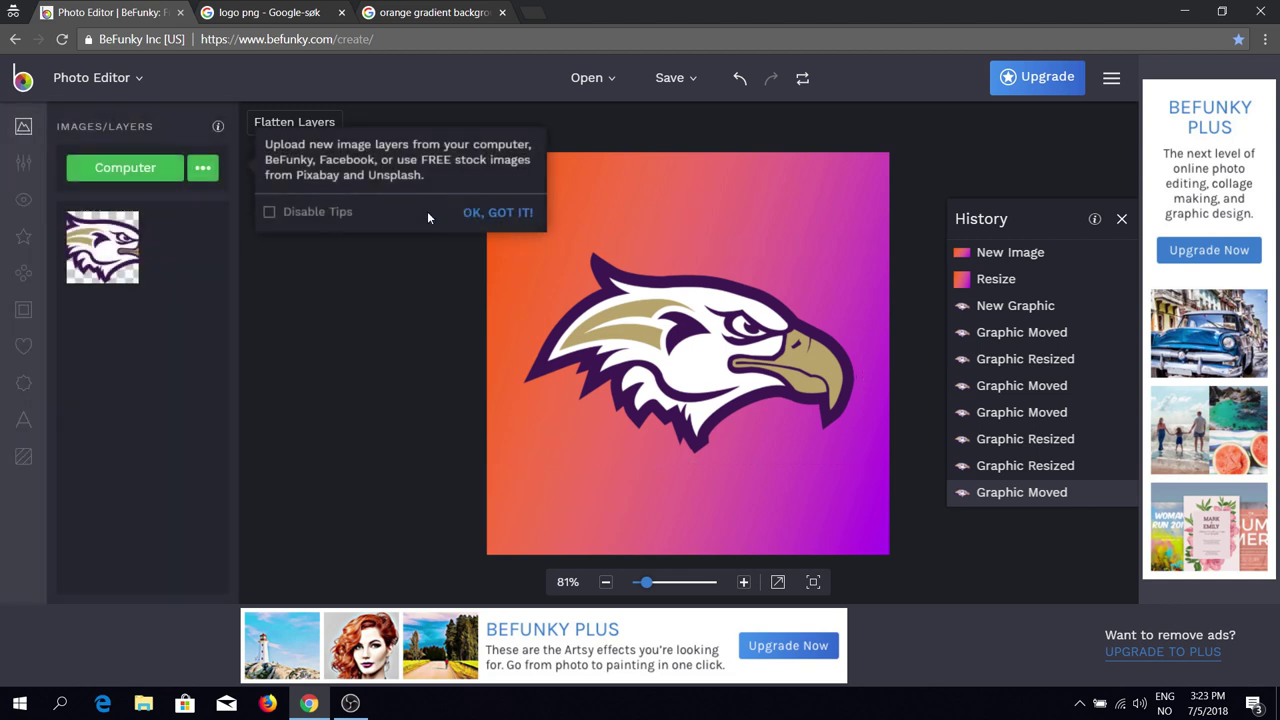
pyautogui.click(469, 215)
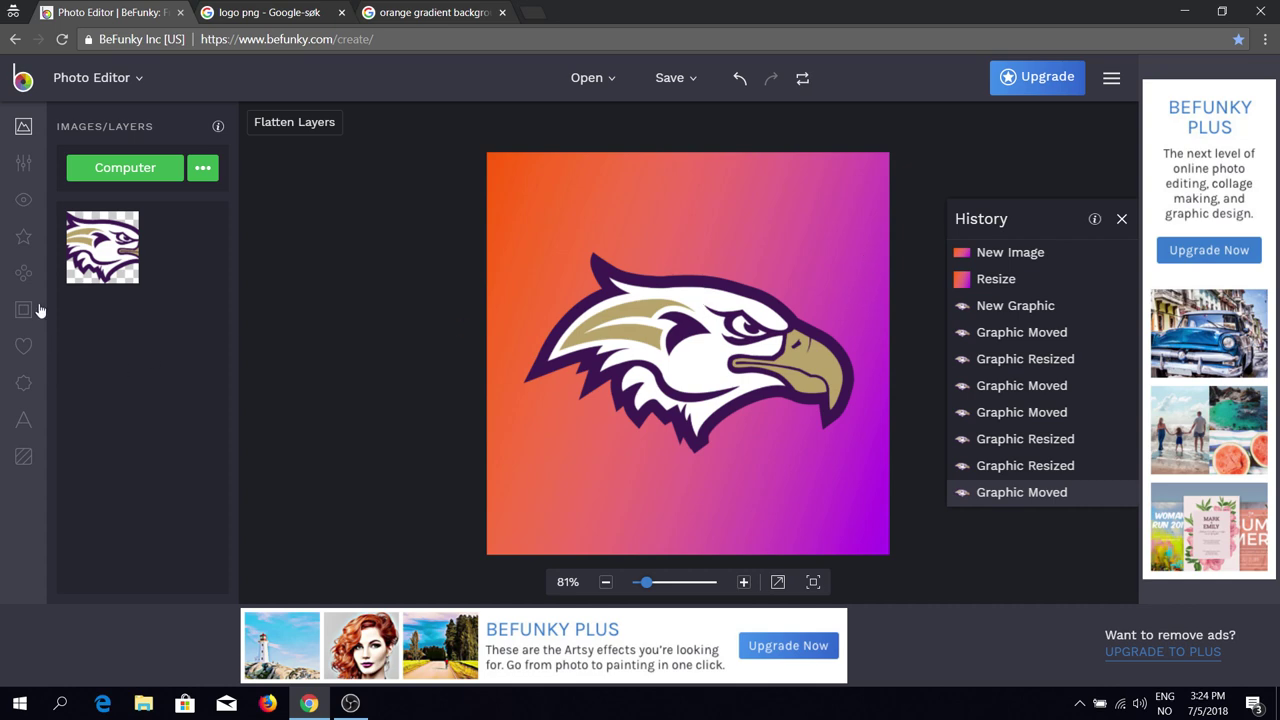
# Browse the Featured effects, try Vintage Colors 1, and flatten the eagle onto the gradient
pyautogui.click(23, 236)
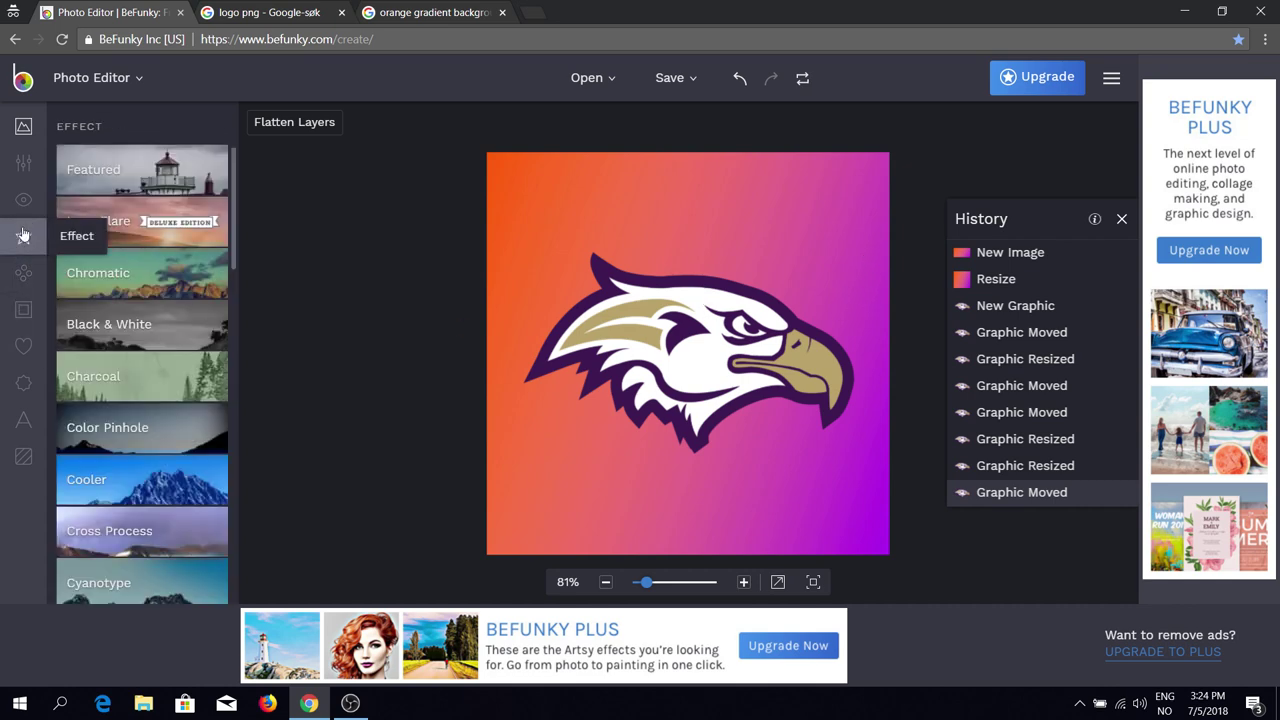
pyautogui.click(136, 174)
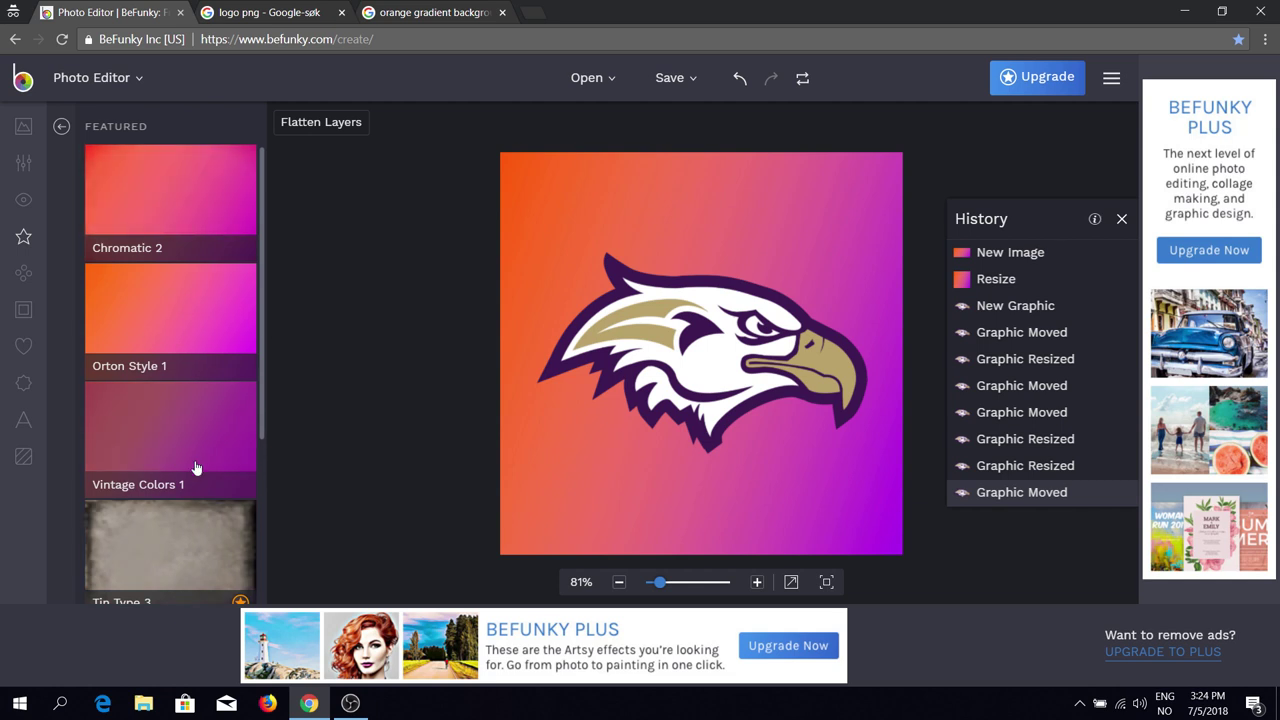
pyautogui.scroll(-1, 197, 468)
pyautogui.scroll(1, 194, 466)
pyautogui.click(190, 452)
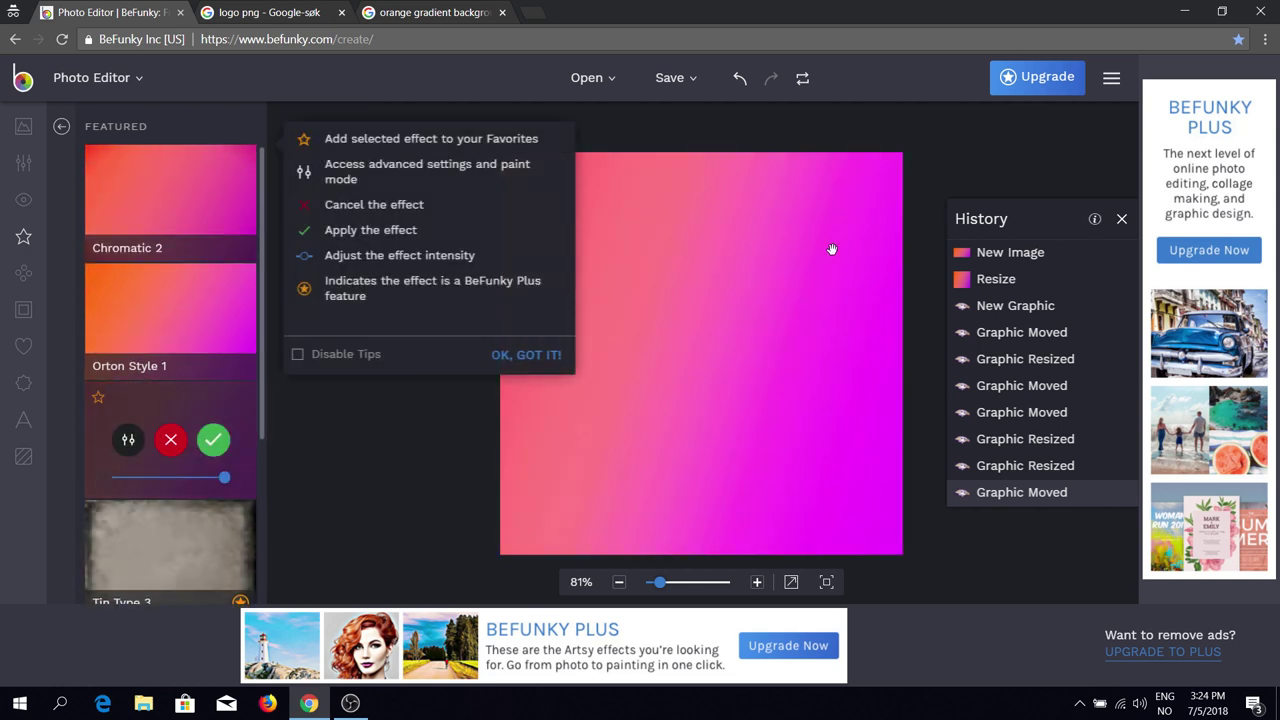
pyautogui.click(171, 440)
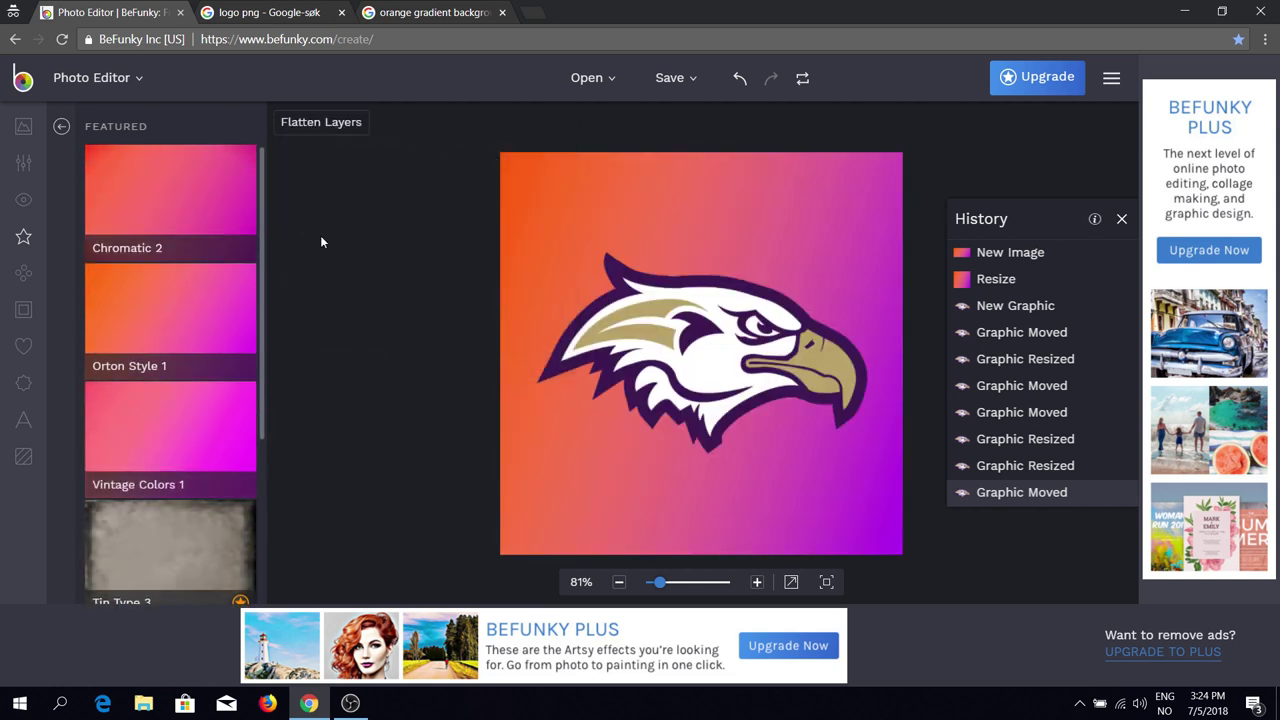
pyautogui.click(318, 122)
# Compare Vintage Colors 1, Orton Style 1 and Chromatic 2, settling on Orton Style 1
pyautogui.click(200, 449)
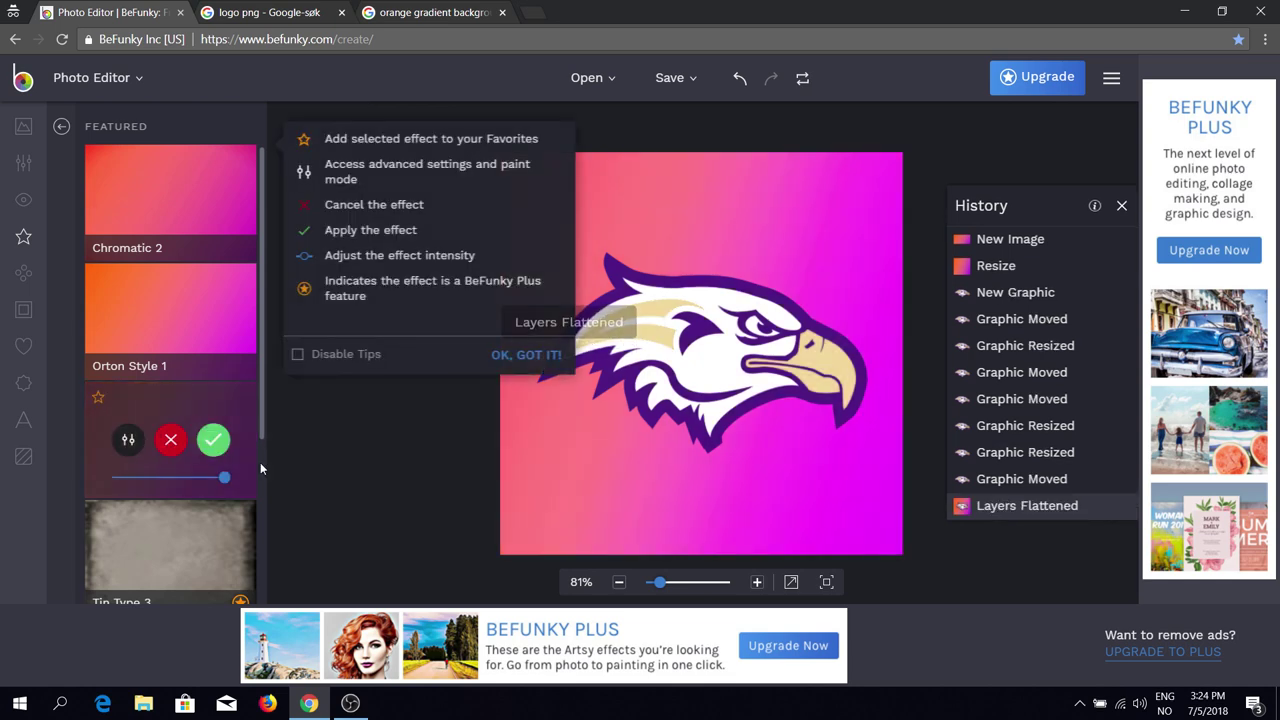
pyautogui.click(171, 448)
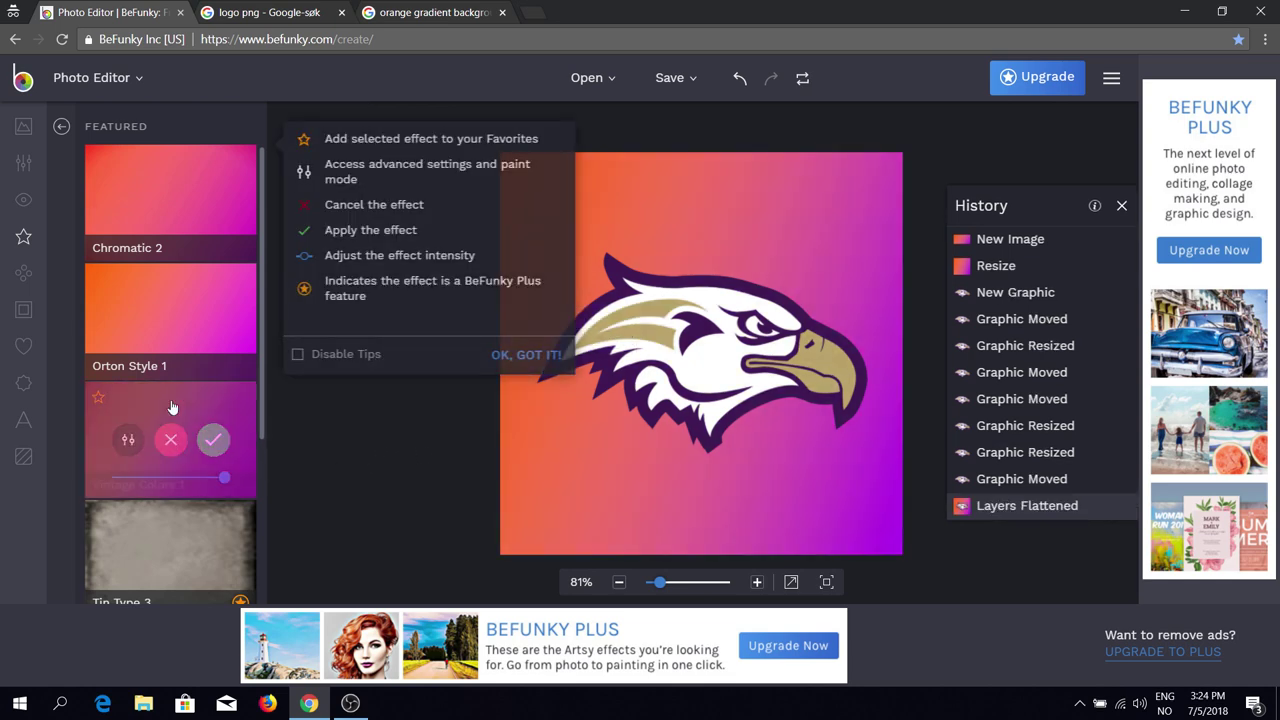
pyautogui.click(175, 315)
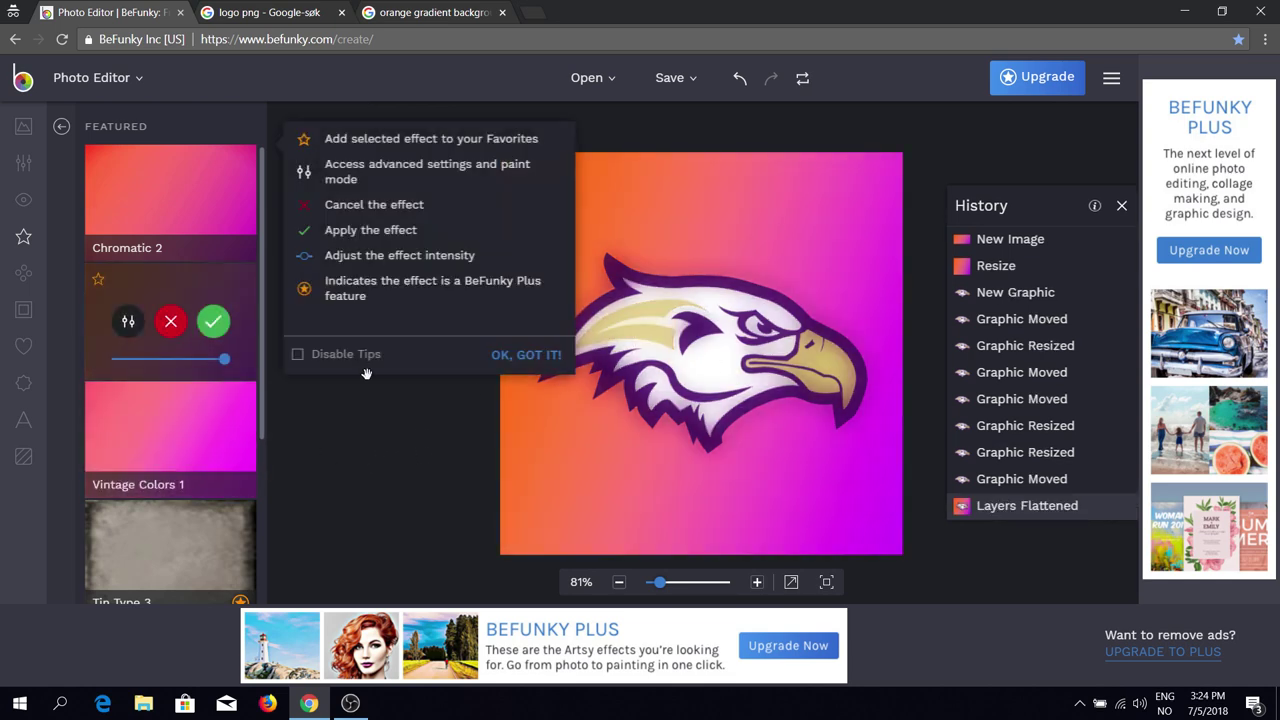
pyautogui.click(171, 321)
pyautogui.click(156, 217)
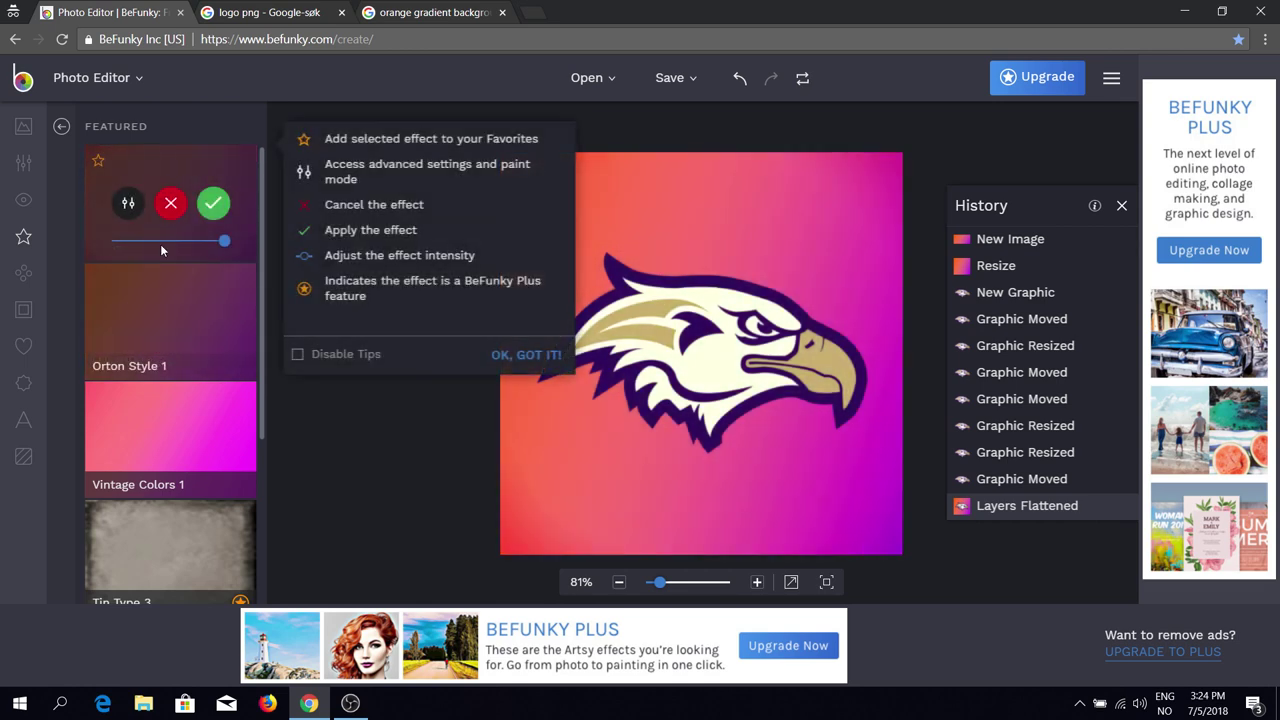
pyautogui.click(171, 203)
pyautogui.click(178, 300)
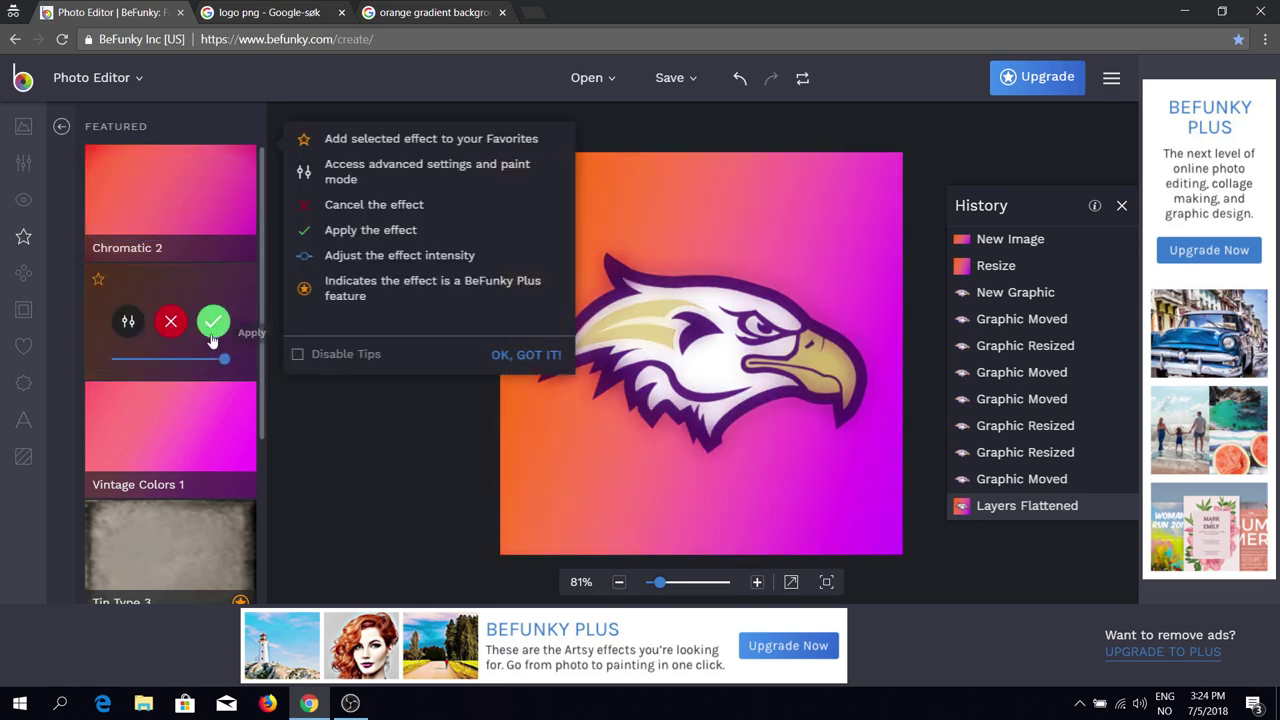
# Set Orton Style 1 to blur 28 and about 78% amount, and apply it
pyautogui.click(128, 321)
pyautogui.moveTo(172, 297); pyautogui.dragTo(244, 297)
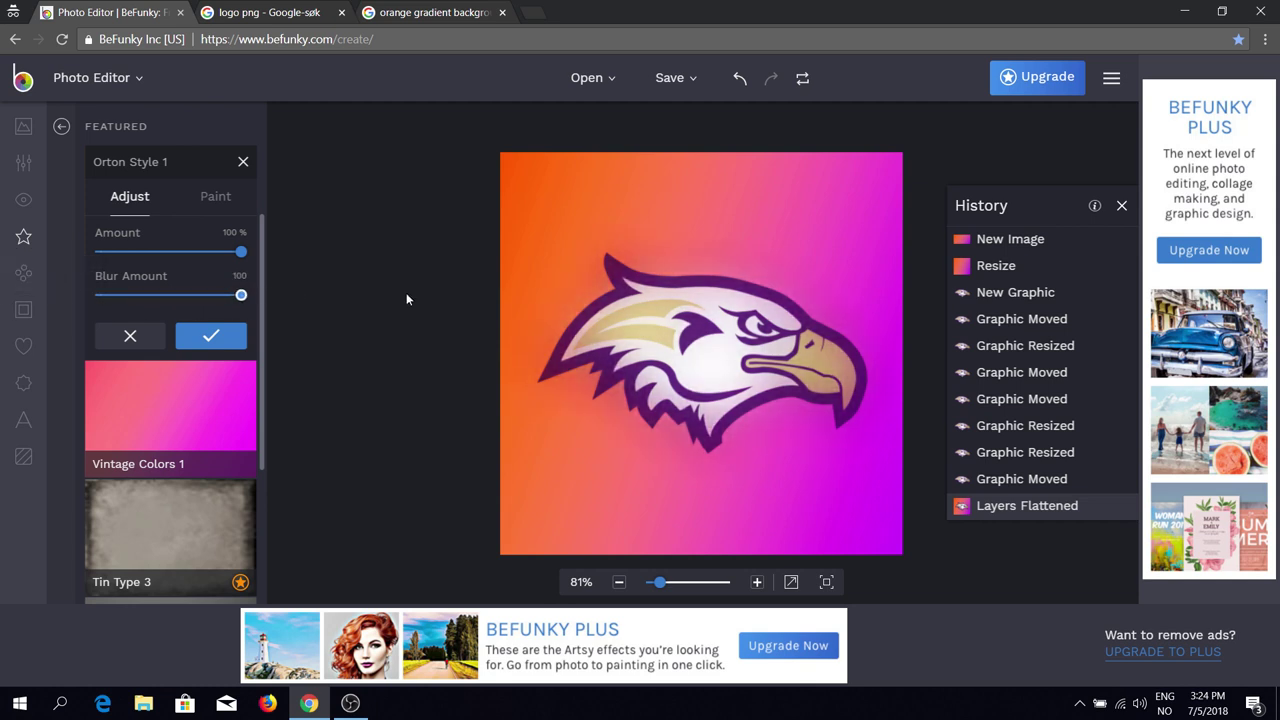
pyautogui.moveTo(241, 295); pyautogui.dragTo(104, 298)
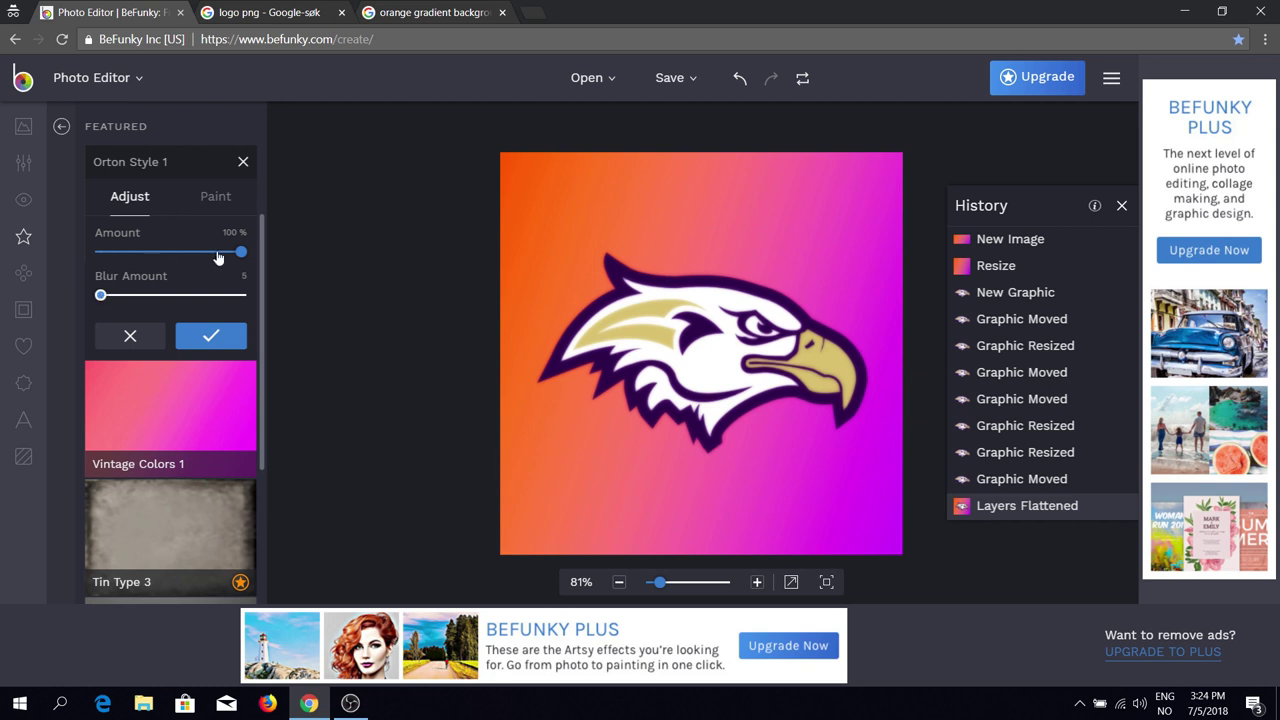
pyautogui.moveTo(100, 295); pyautogui.dragTo(135, 298)
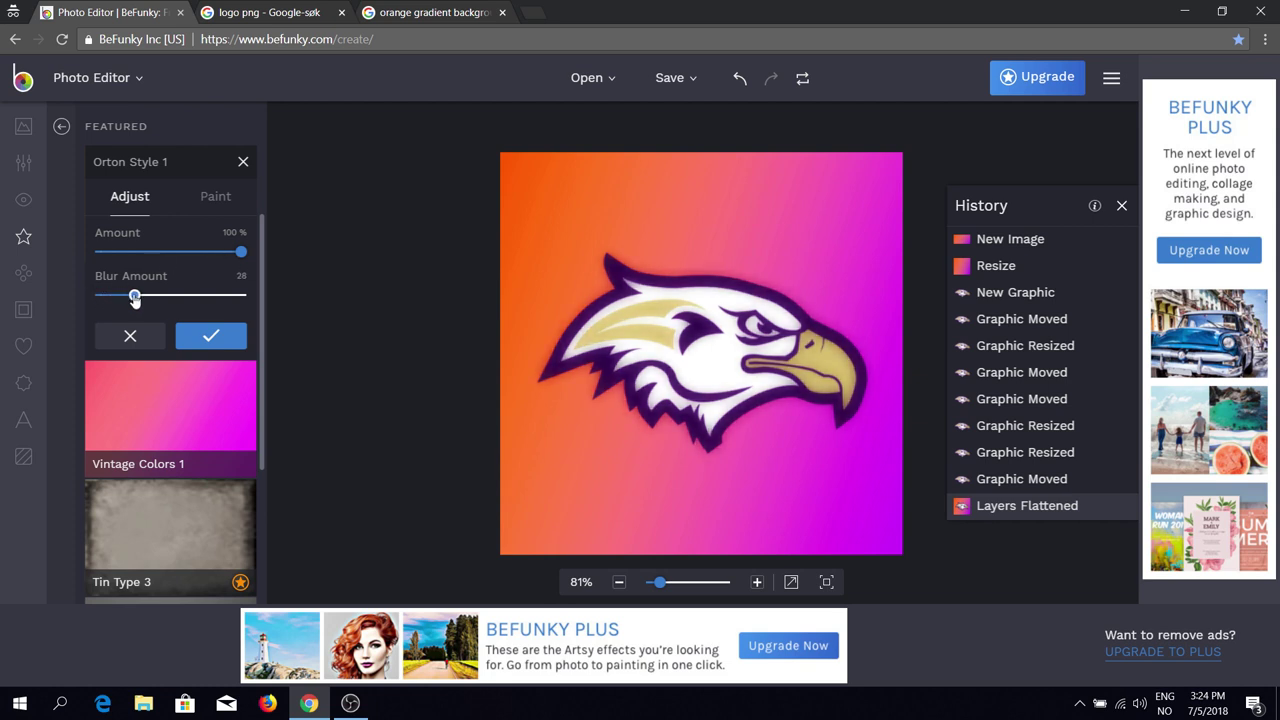
pyautogui.moveTo(192, 251)
pyautogui.mouseDown()
pyautogui.moveTo(71, 251)
pyautogui.moveTo(274, 264)
pyautogui.moveTo(180, 252)
pyautogui.moveTo(209, 253)
pyautogui.mouseUp()
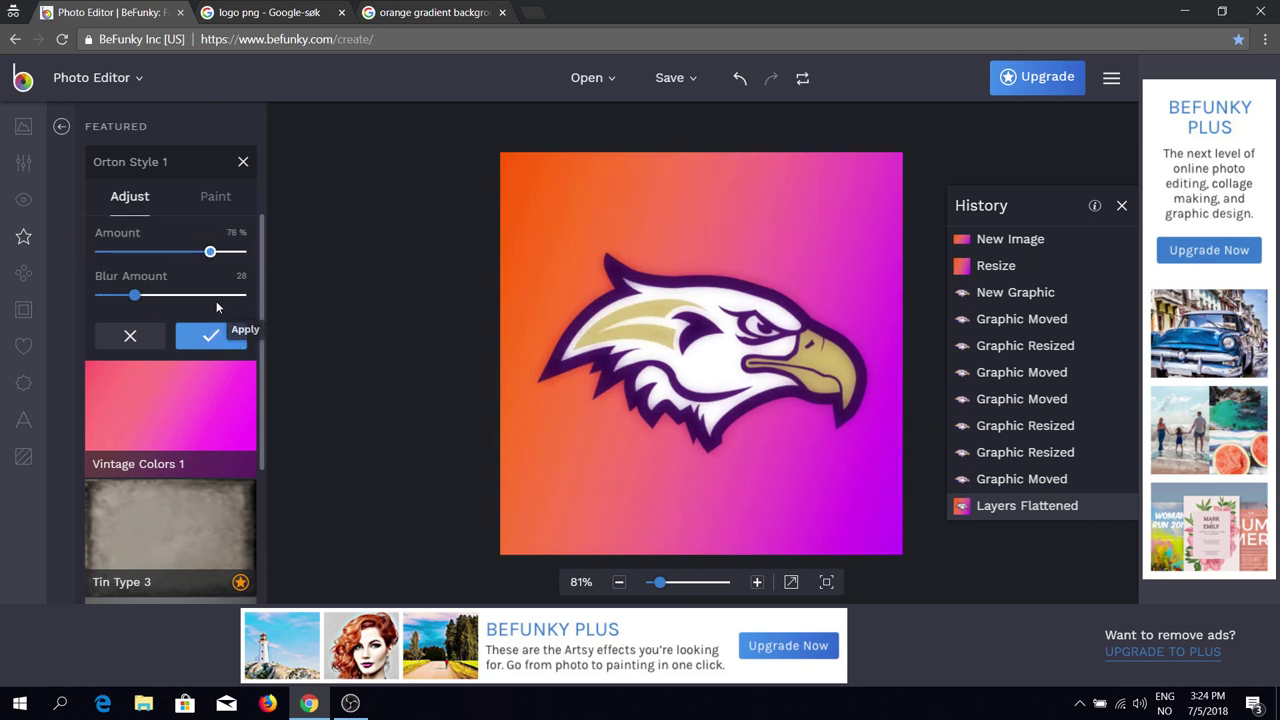
pyautogui.click(211, 336)
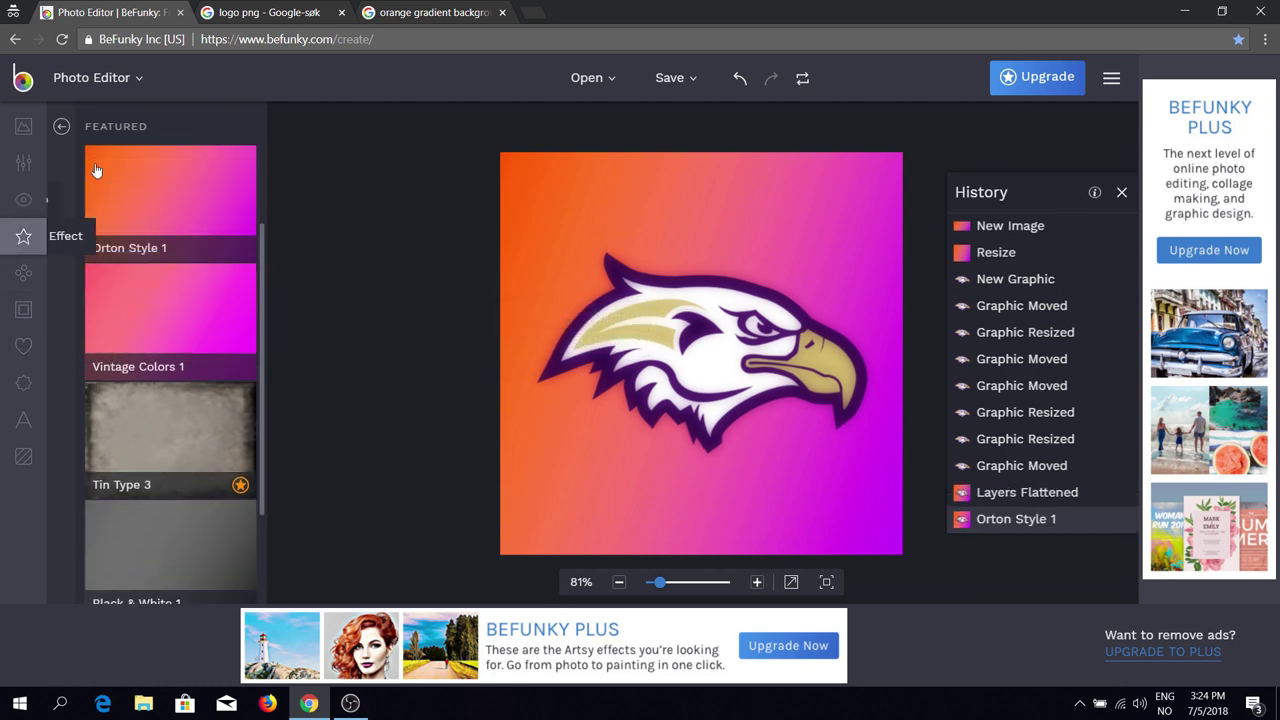
# Search Google Images for 'metallic texture' in a new tab
pyautogui.click(535, 13)
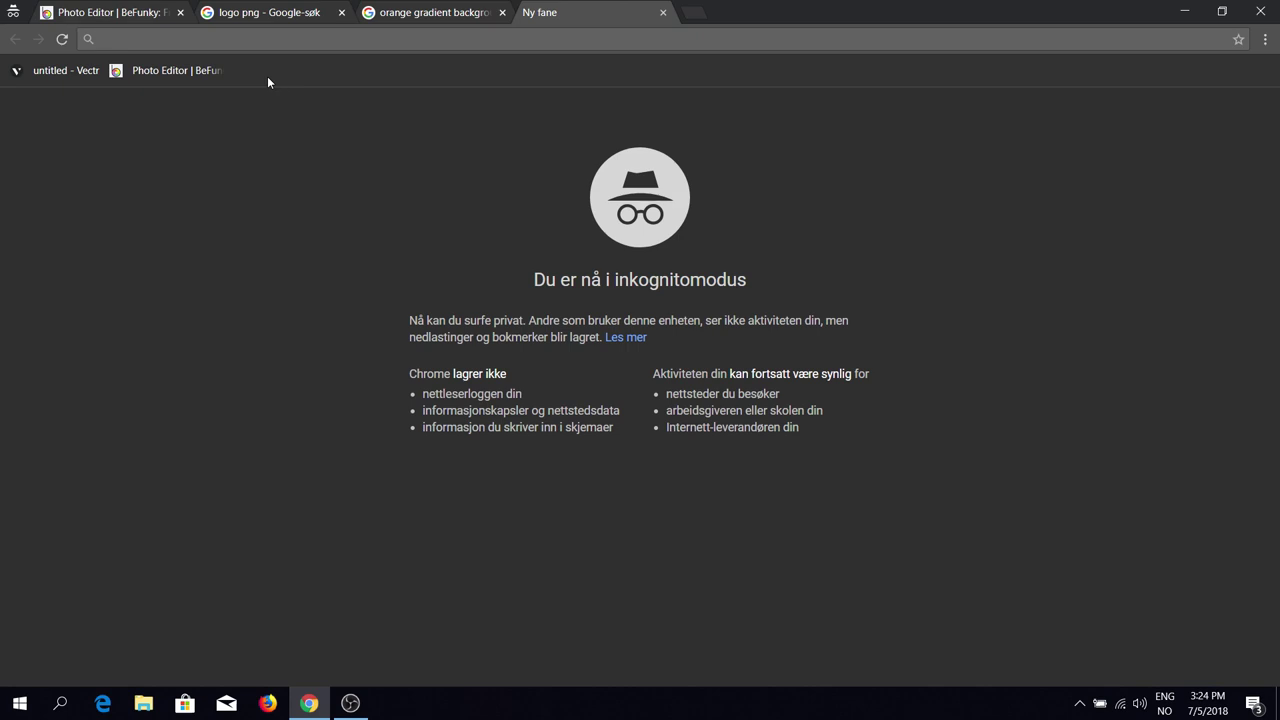
pyautogui.write('metallic')
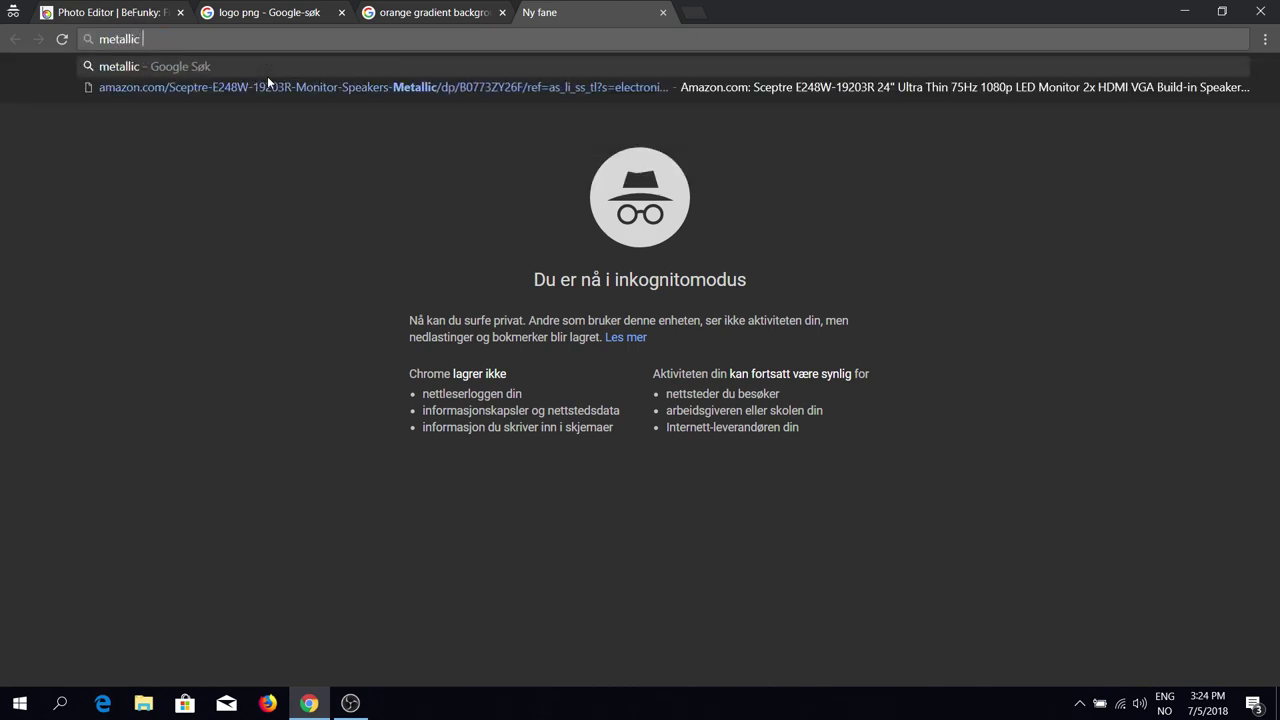
pyautogui.write(' textur')
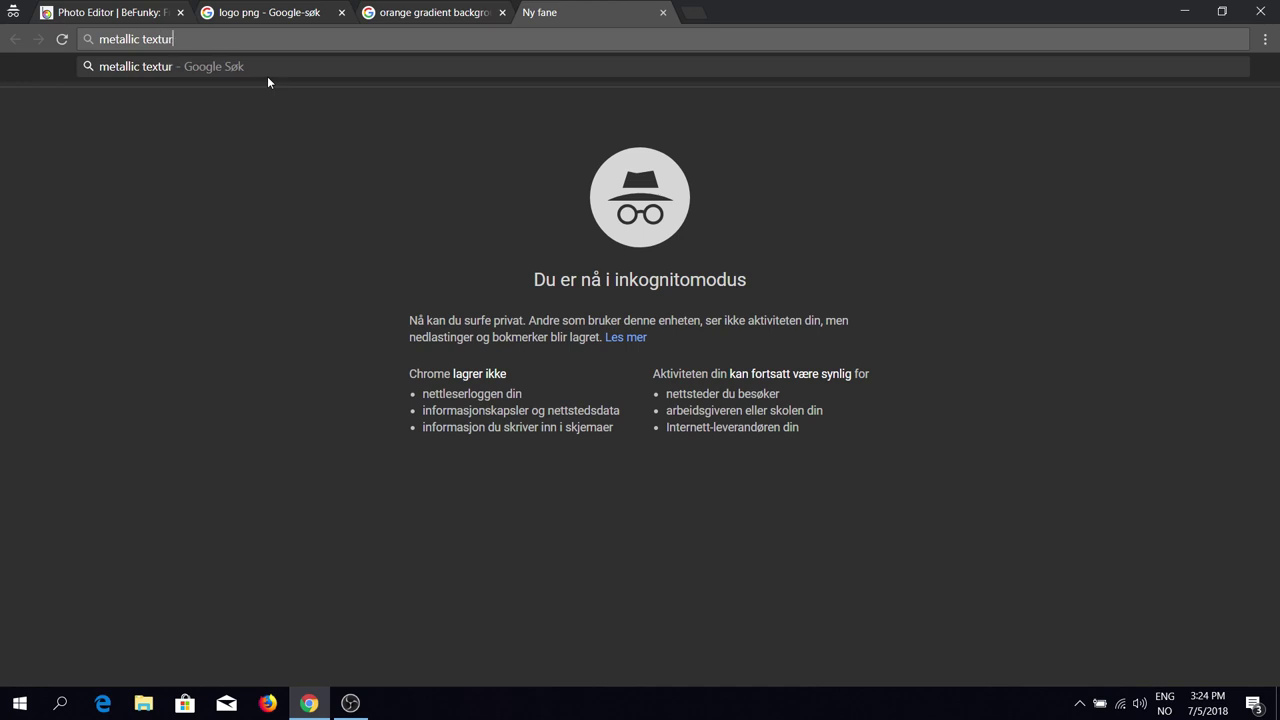
pyautogui.write('e')
pyautogui.press('Return')
pyautogui.click(197, 134)
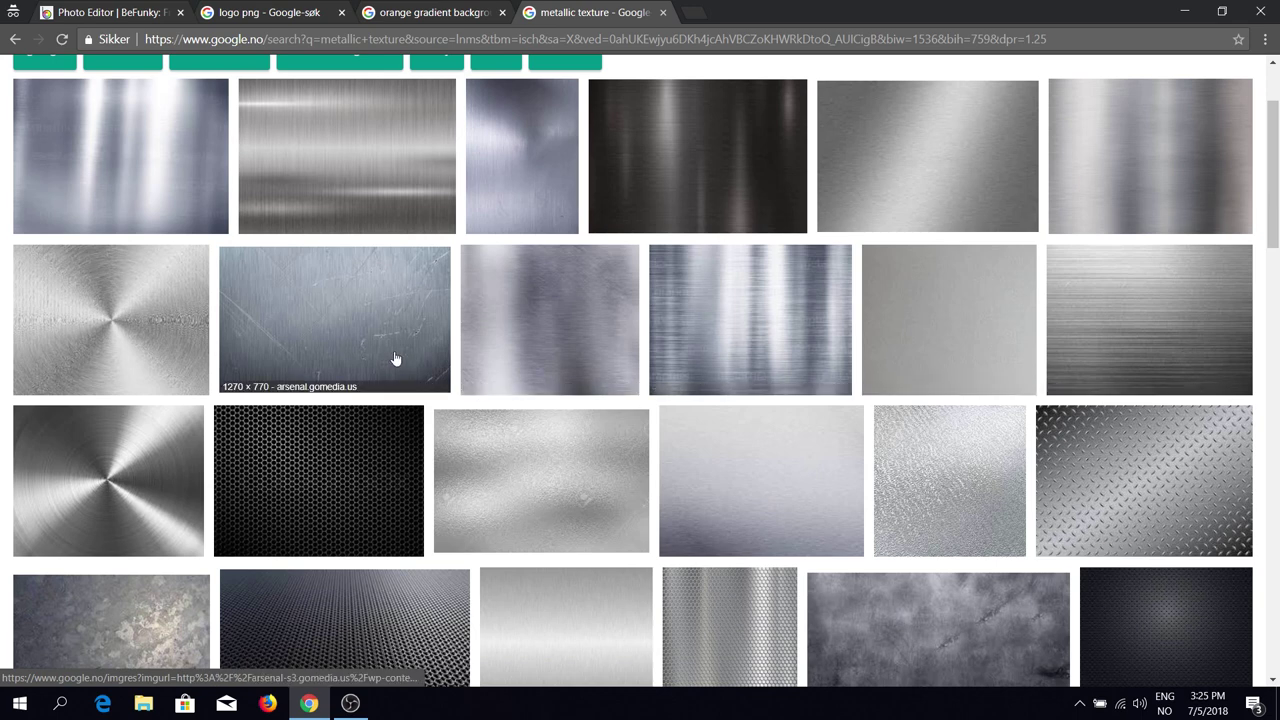
# Save the brushed-silver texture image to Downloads
pyautogui.click(1102, 305)
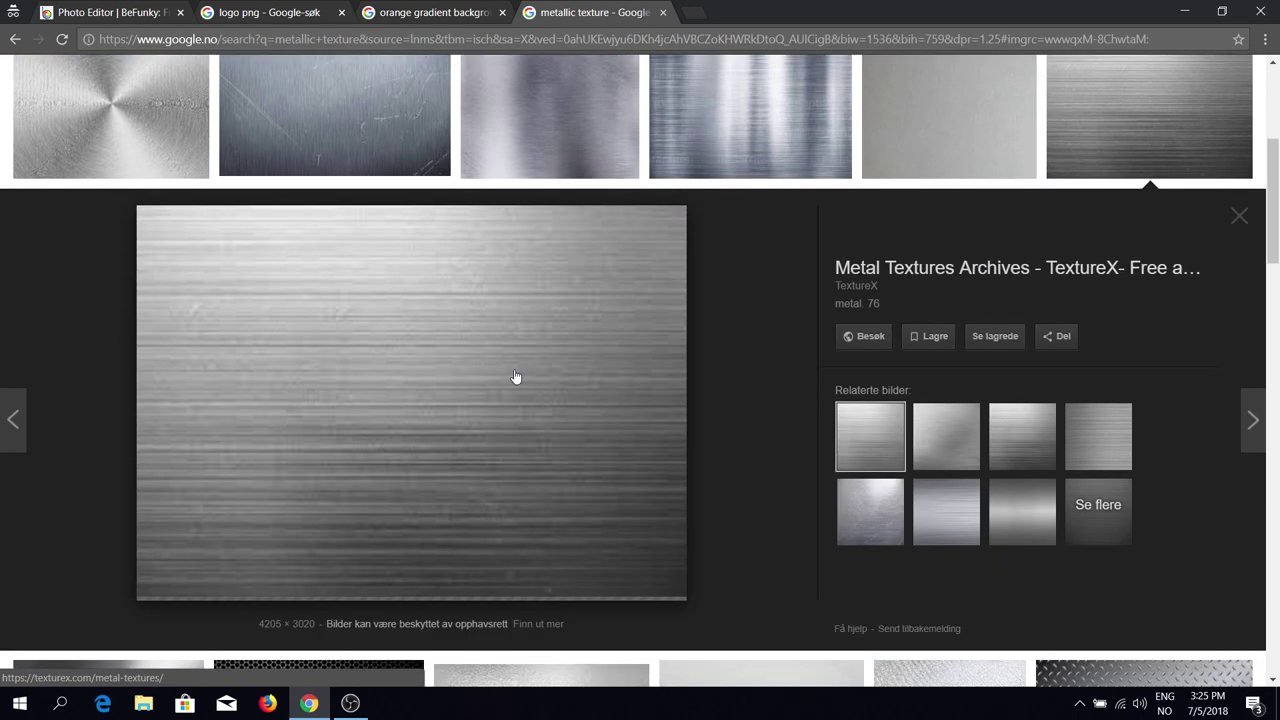
pyautogui.rightClick(513, 372)
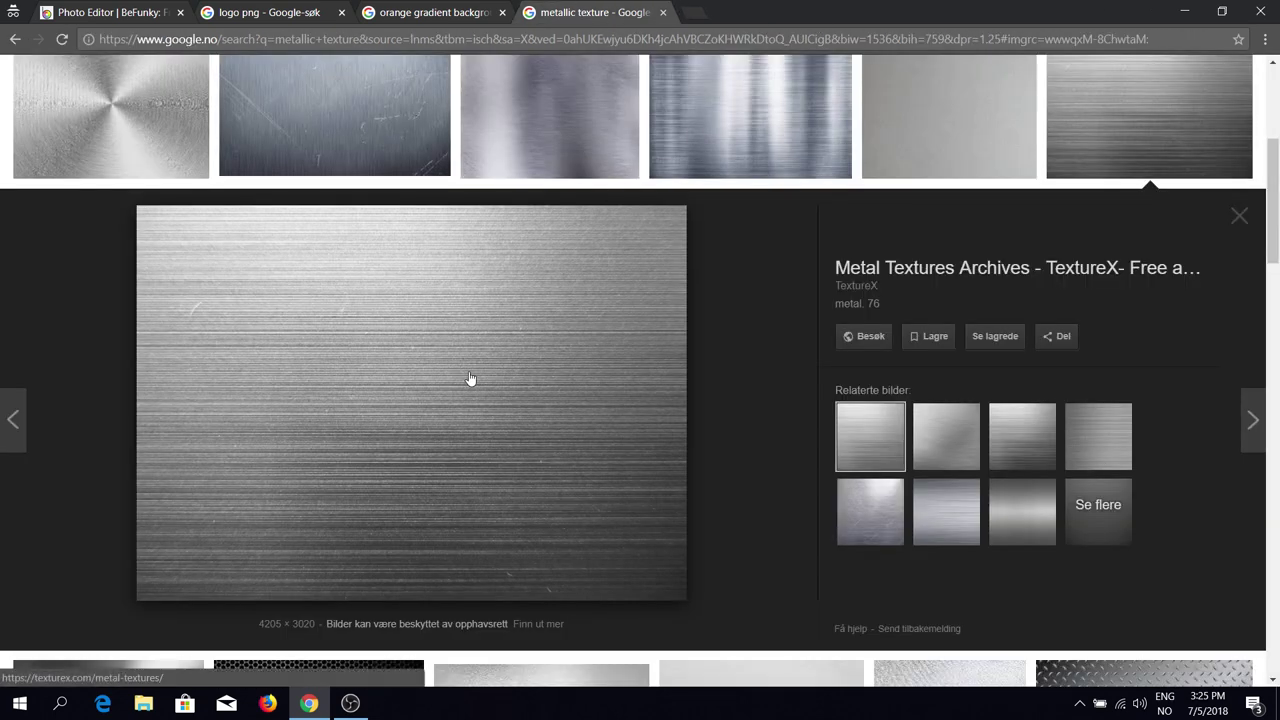
pyautogui.rightClick(470, 373)
pyautogui.click(566, 522)
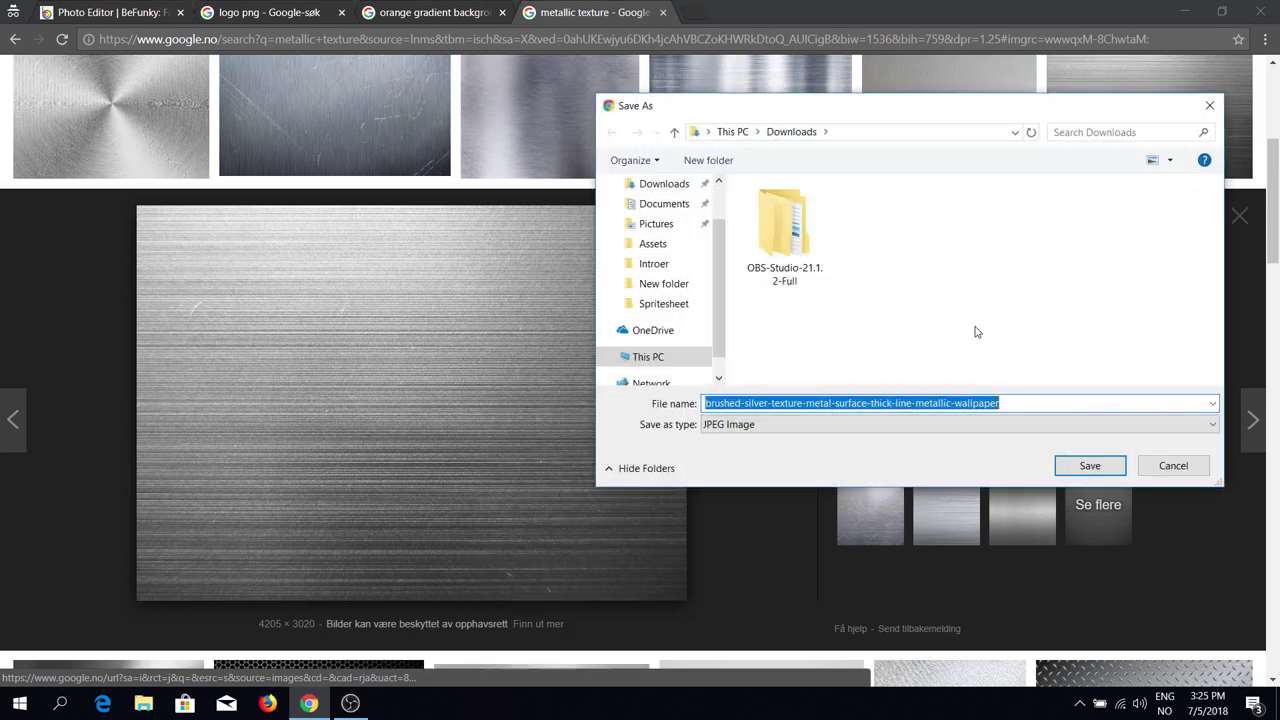
pyautogui.scroll(1, 668, 218)
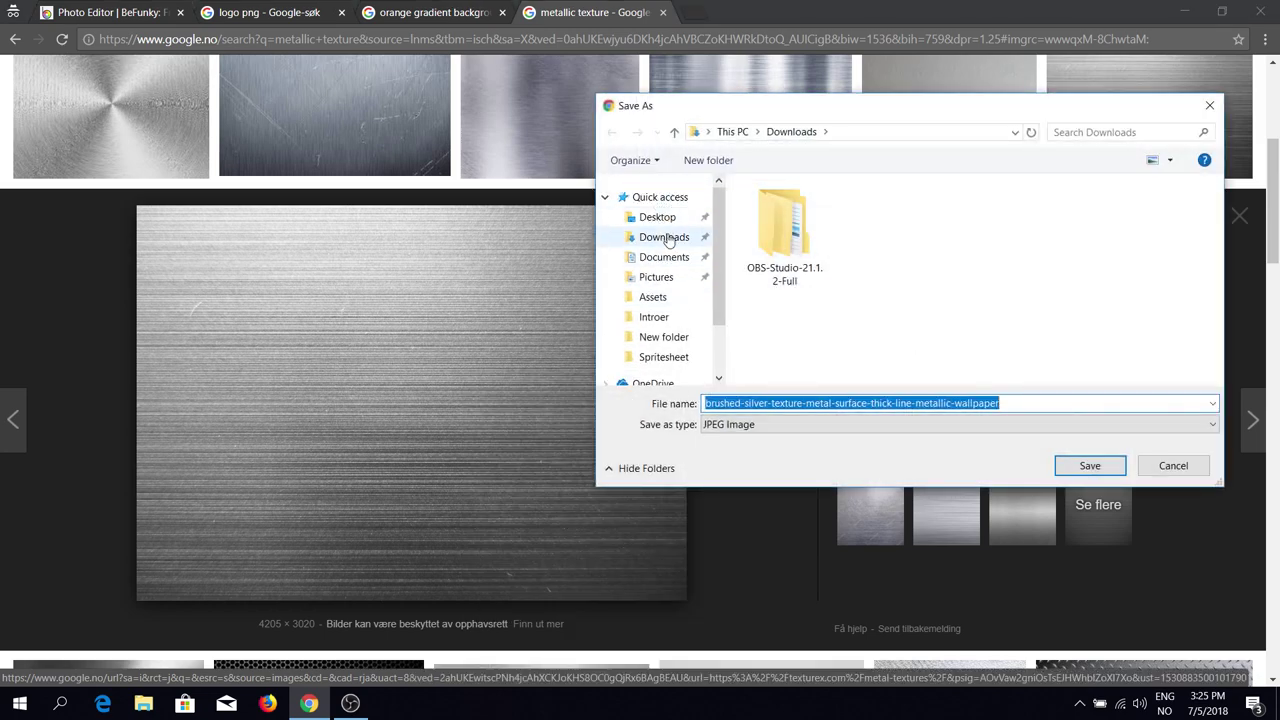
pyautogui.click(1092, 472)
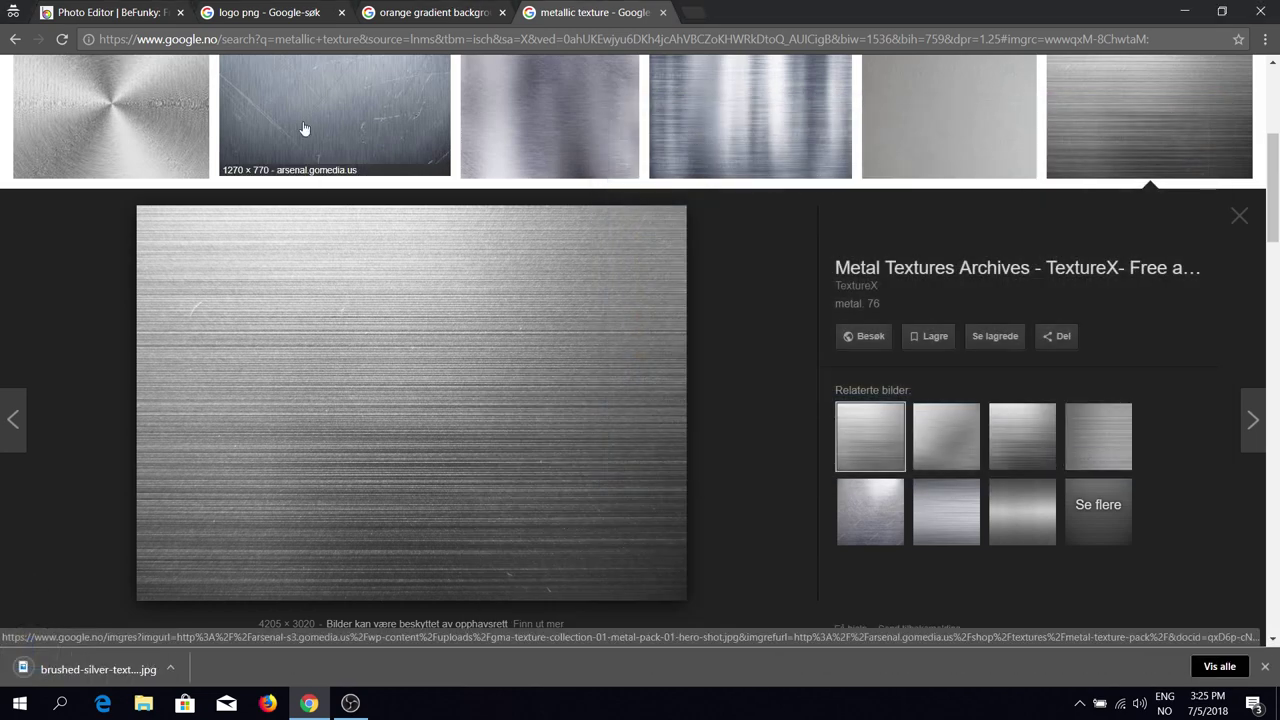
# Save the scratched metal texture image as well and return to the BeFunky tab
pyautogui.click(305, 129)
pyautogui.rightClick(457, 383)
pyautogui.click(586, 549)
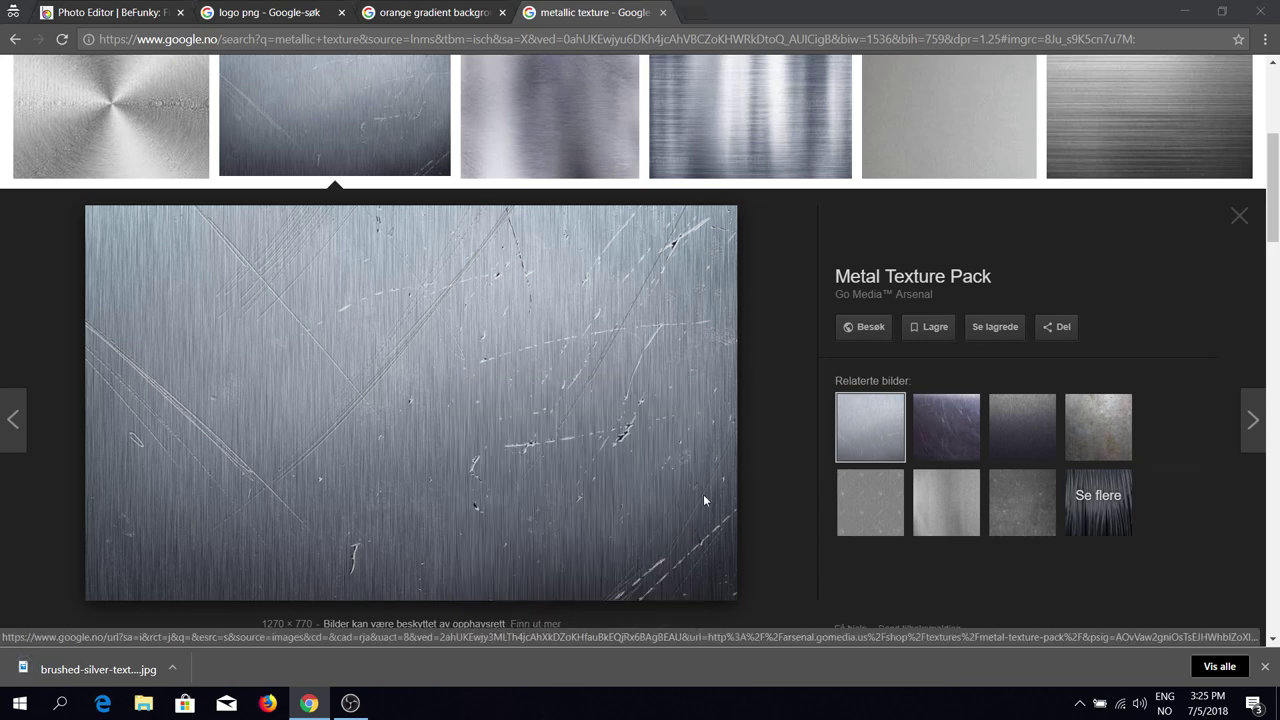
pyautogui.click(1088, 466)
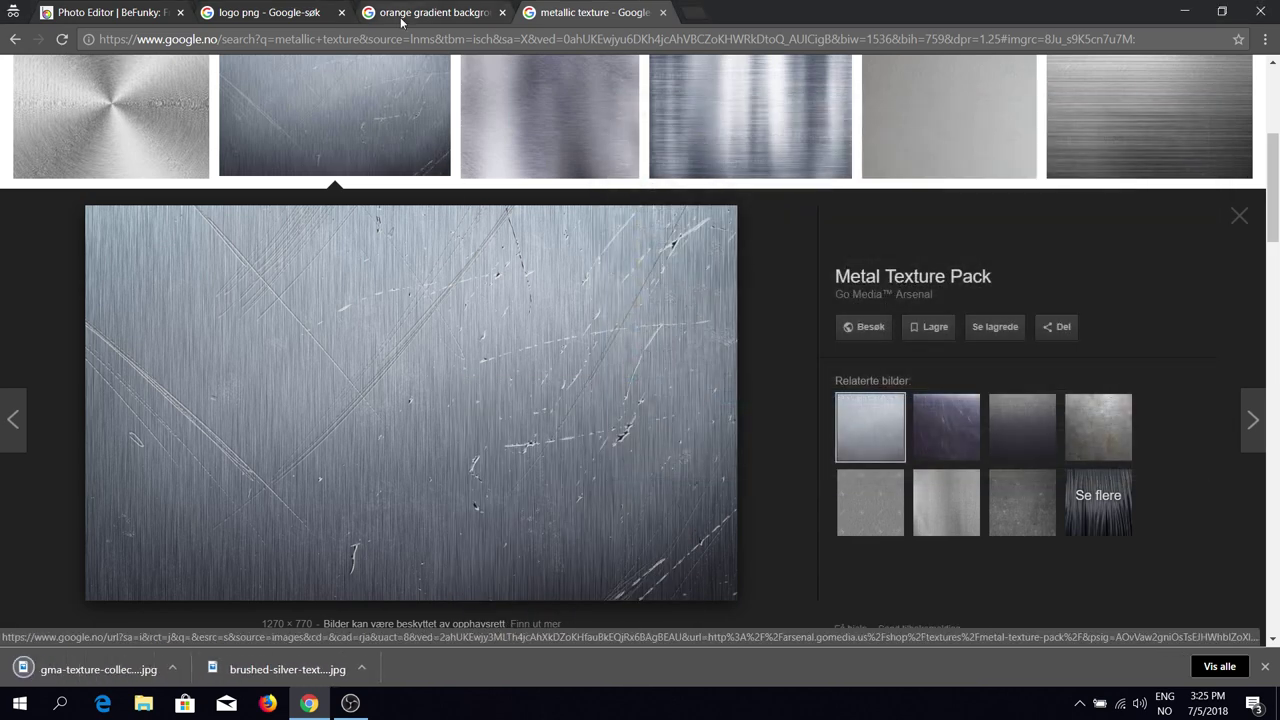
pyautogui.hotkey('ctrl', '1')
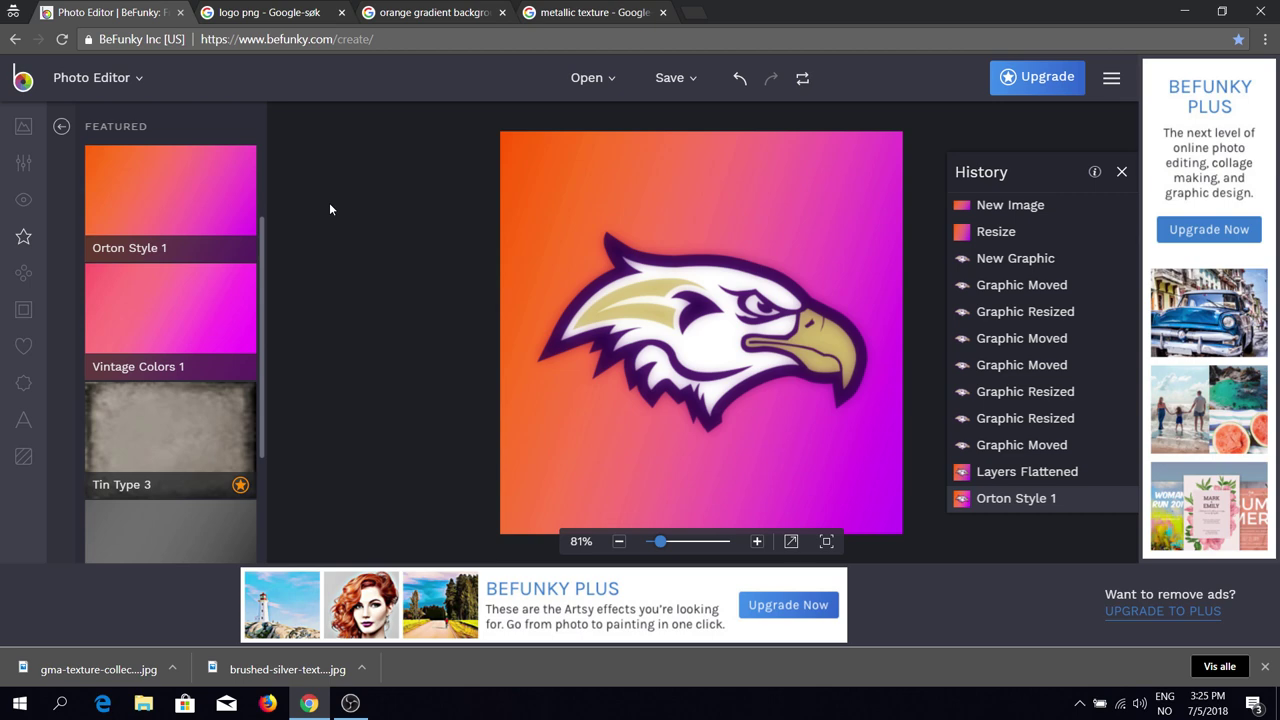
# Import the grey metal and brushed-silver texture files into the image layers panel
pyautogui.click(23, 163)
pyautogui.click(23, 126)
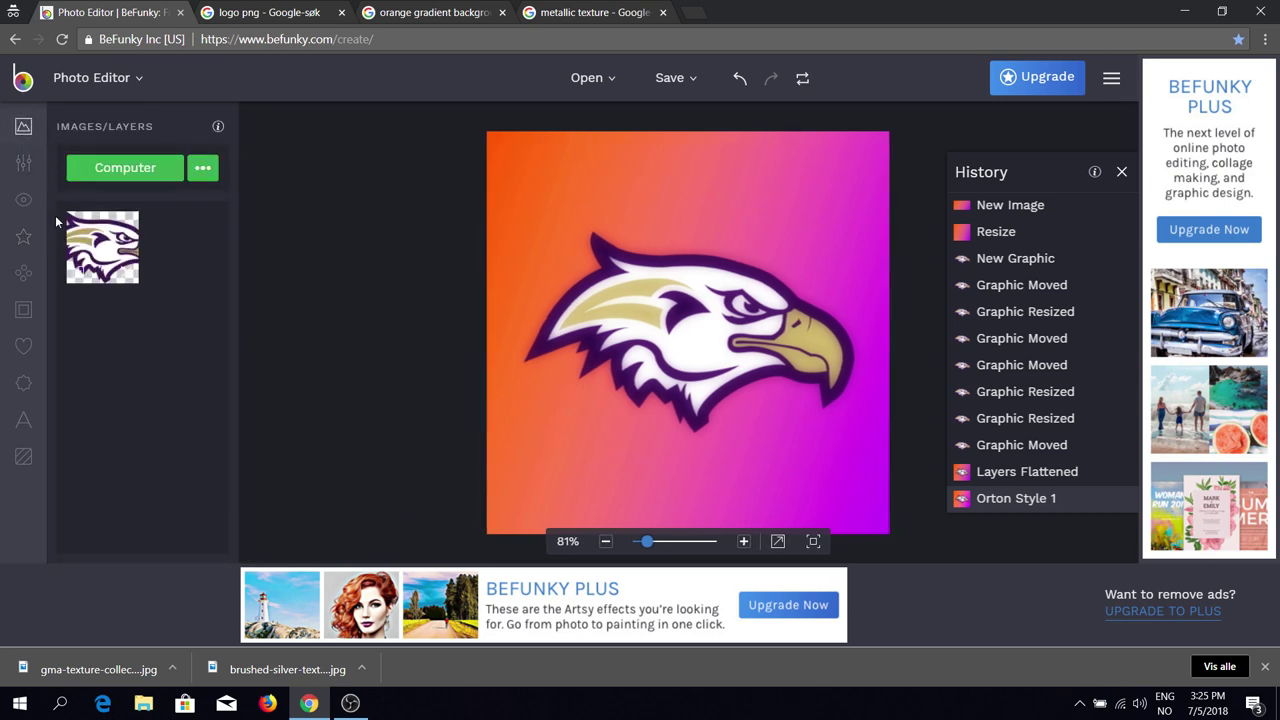
pyautogui.click(109, 168)
pyautogui.doubleClick(1050, 292)
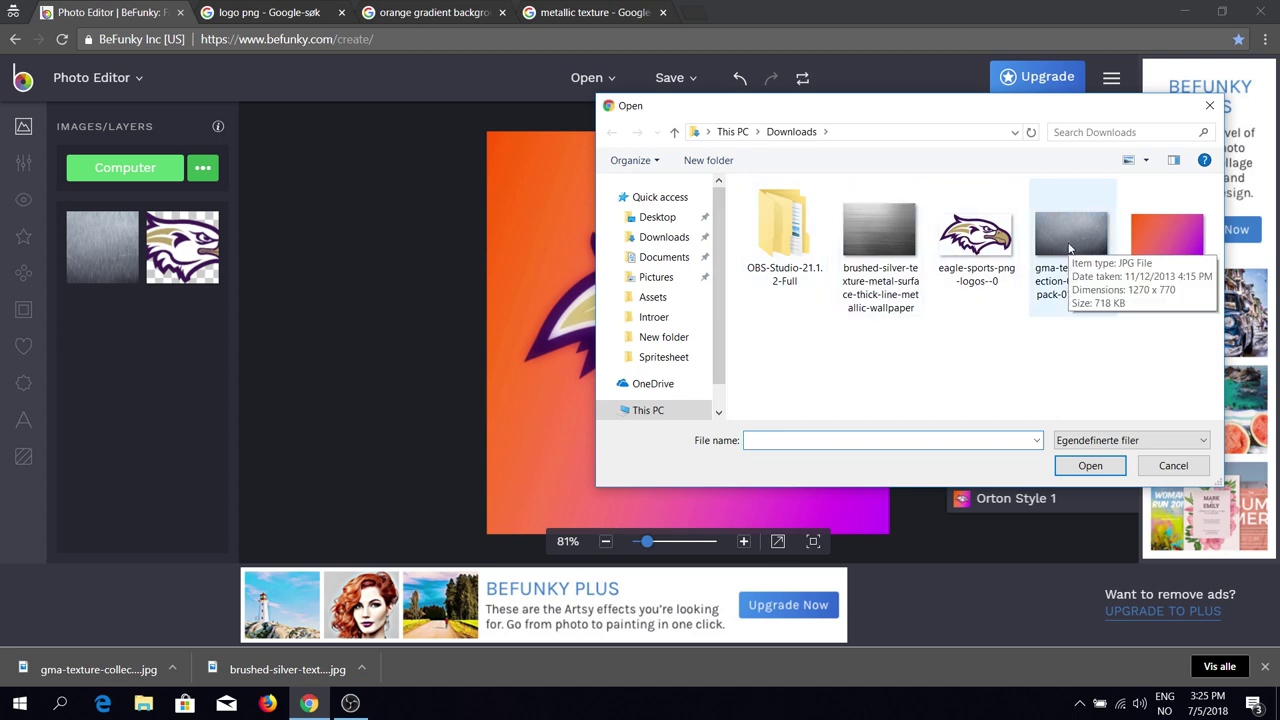
pyautogui.doubleClick(879, 245)
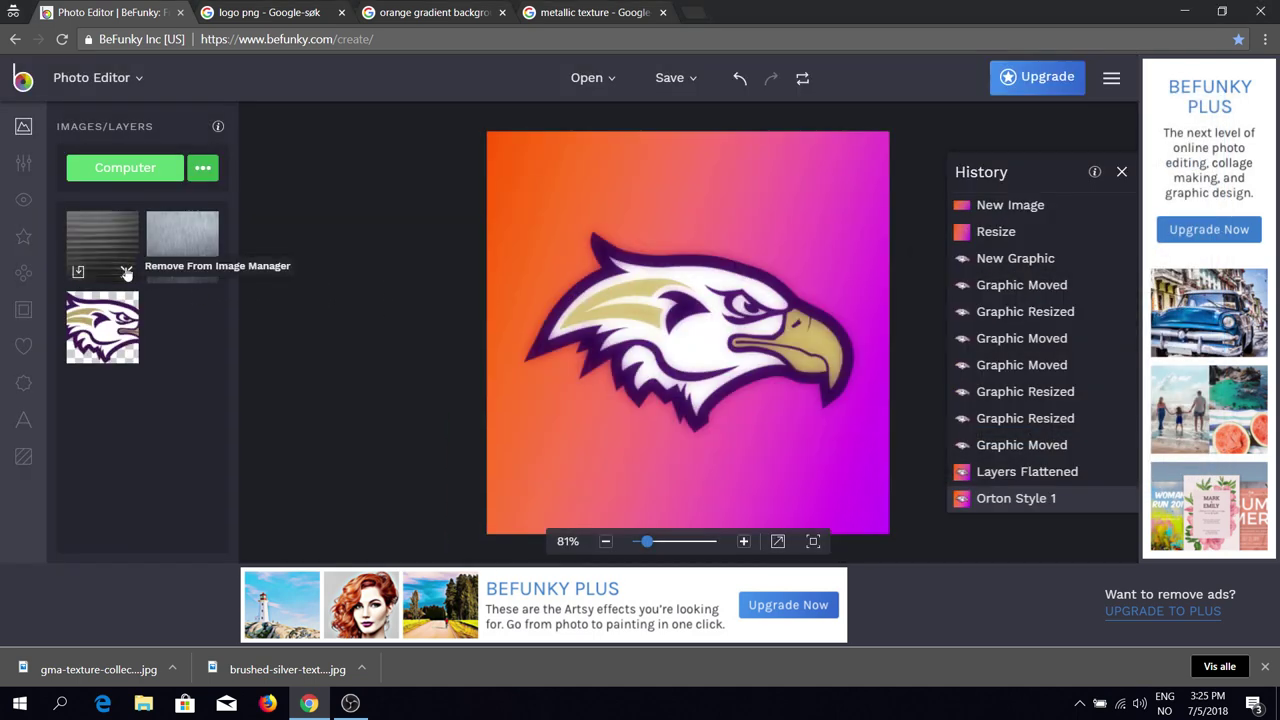
# Place the brushed-metal texture on the canvas, enlarged and centred to cover it
pyautogui.moveTo(102, 247)
pyautogui.mouseDown()
pyautogui.moveTo(540, 321)
pyautogui.moveTo(717, 319)
pyautogui.mouseUp()
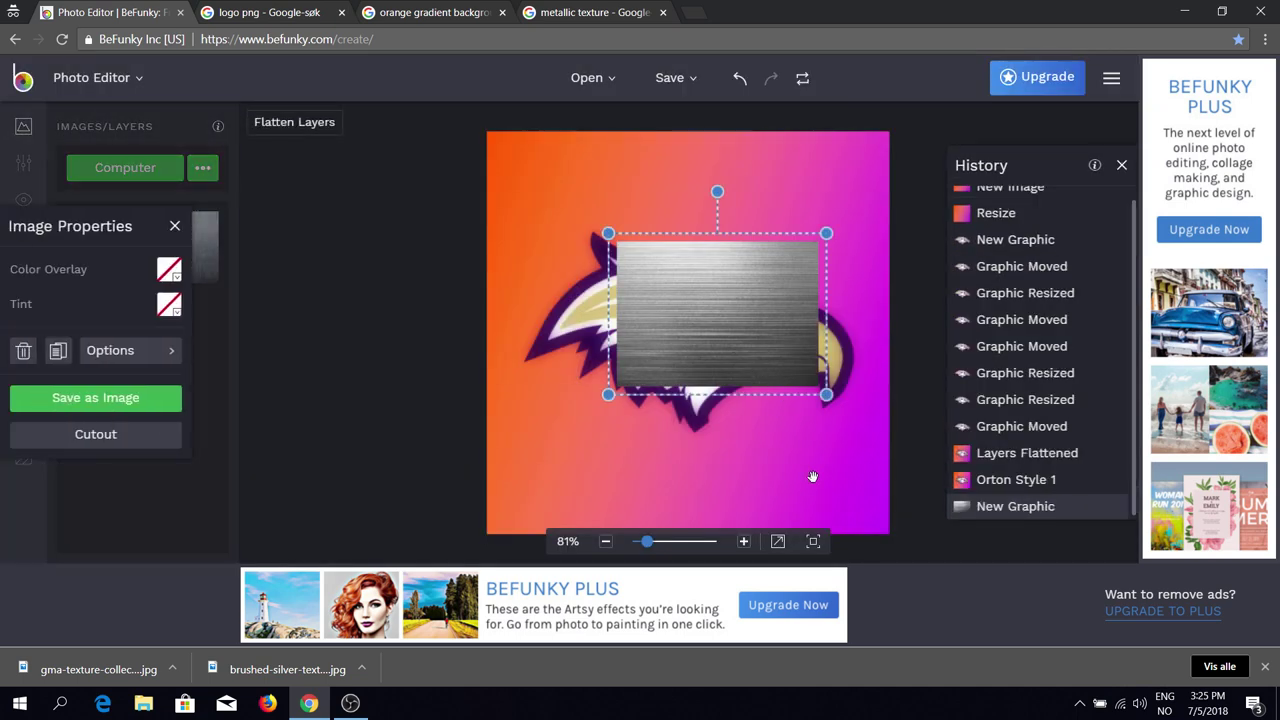
pyautogui.moveTo(829, 394)
pyautogui.mouseDown()
pyautogui.moveTo(1029, 534)
pyautogui.moveTo(1012, 524)
pyautogui.mouseUp()
pyautogui.moveTo(789, 427)
pyautogui.mouseDown()
pyautogui.moveTo(714, 374)
pyautogui.moveTo(659, 306)
pyautogui.moveTo(651, 317)
pyautogui.mouseUp()
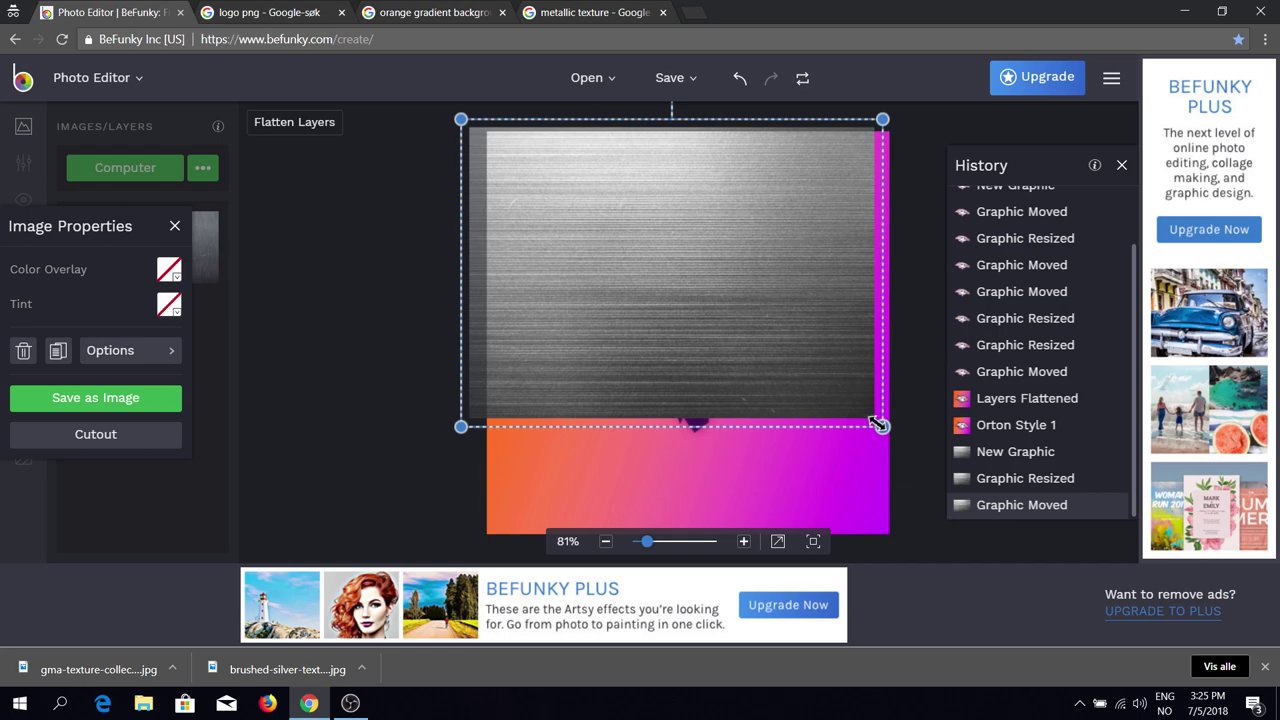
pyautogui.moveTo(877, 423); pyautogui.dragTo(1009, 585)
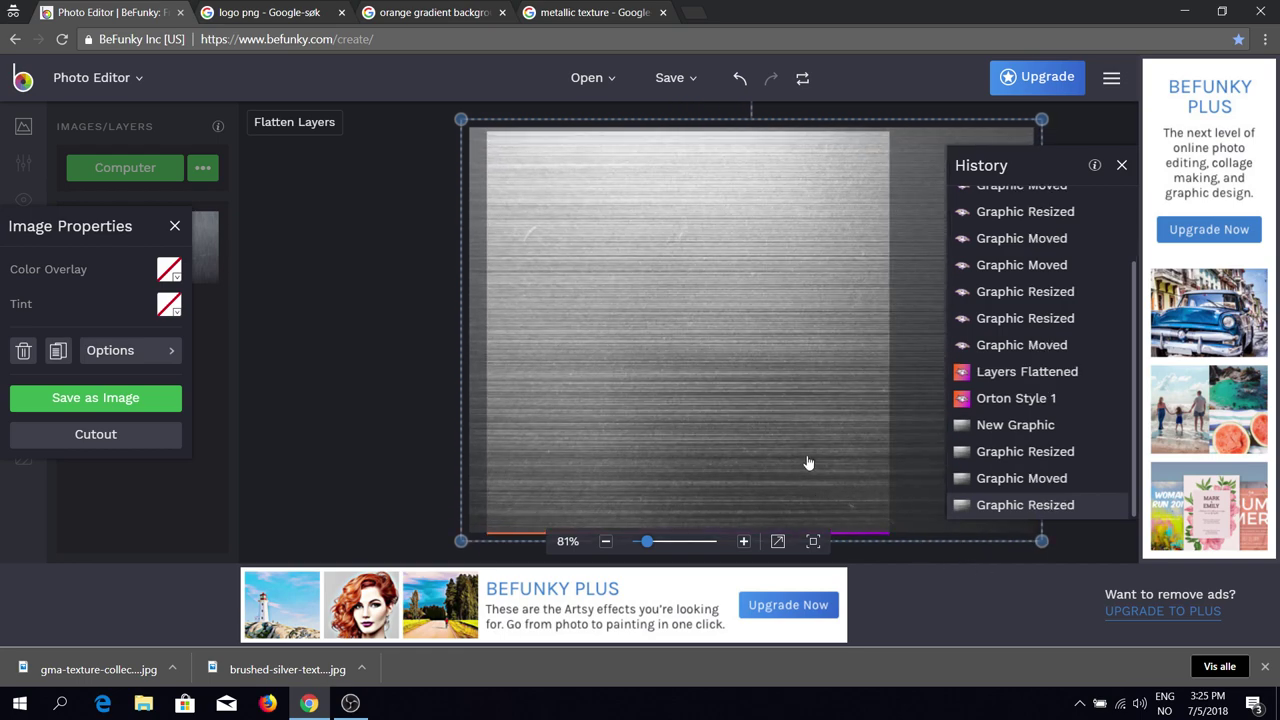
pyautogui.moveTo(789, 467); pyautogui.dragTo(666, 461)
# Add the scratched metal image as a layer stretched over the canvas at 35% opacity
pyautogui.click(174, 226)
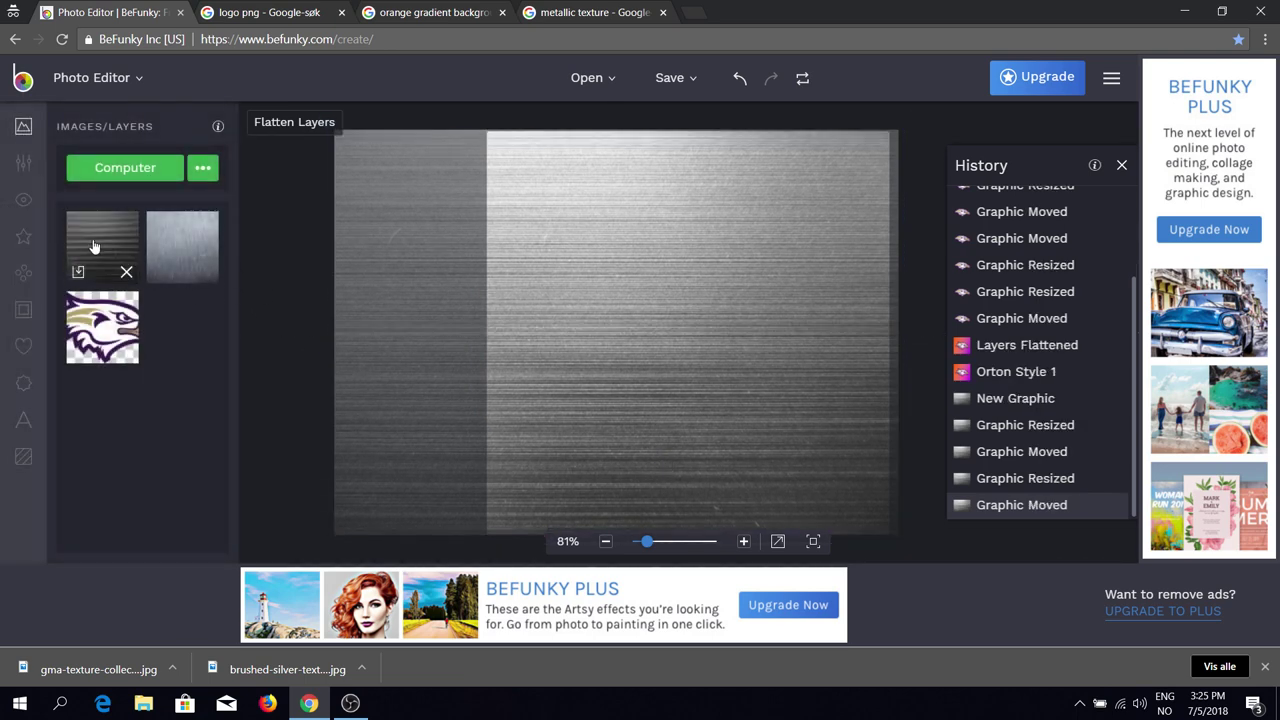
pyautogui.rightClick(157, 249)
pyautogui.click(255, 252)
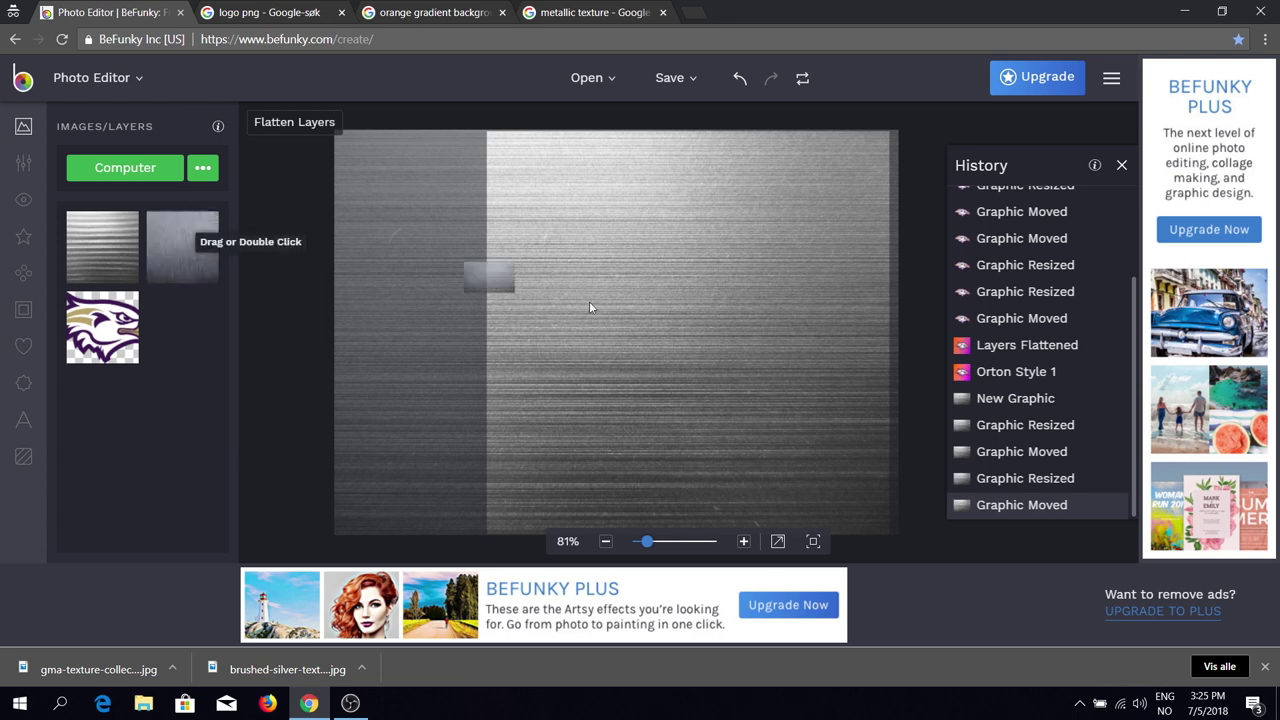
pyautogui.moveTo(786, 394); pyautogui.dragTo(1000, 518)
pyautogui.moveTo(777, 435); pyautogui.dragTo(626, 318)
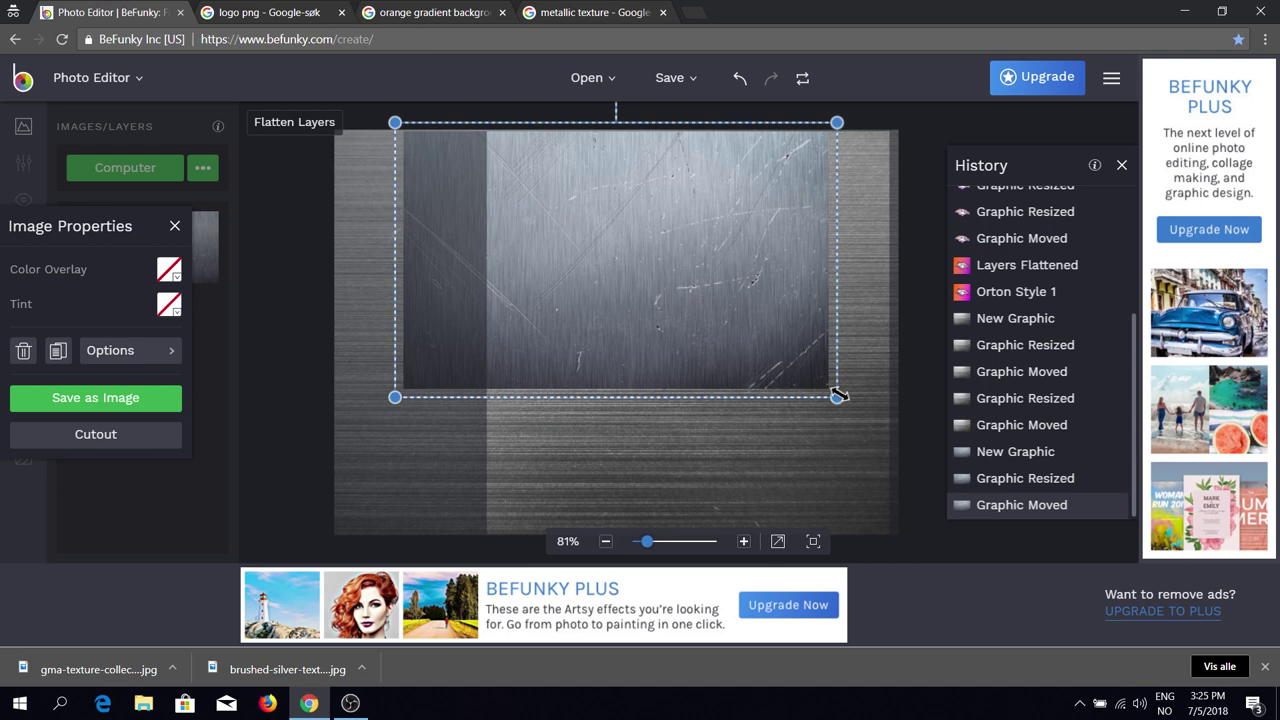
pyautogui.moveTo(837, 394); pyautogui.dragTo(1073, 529)
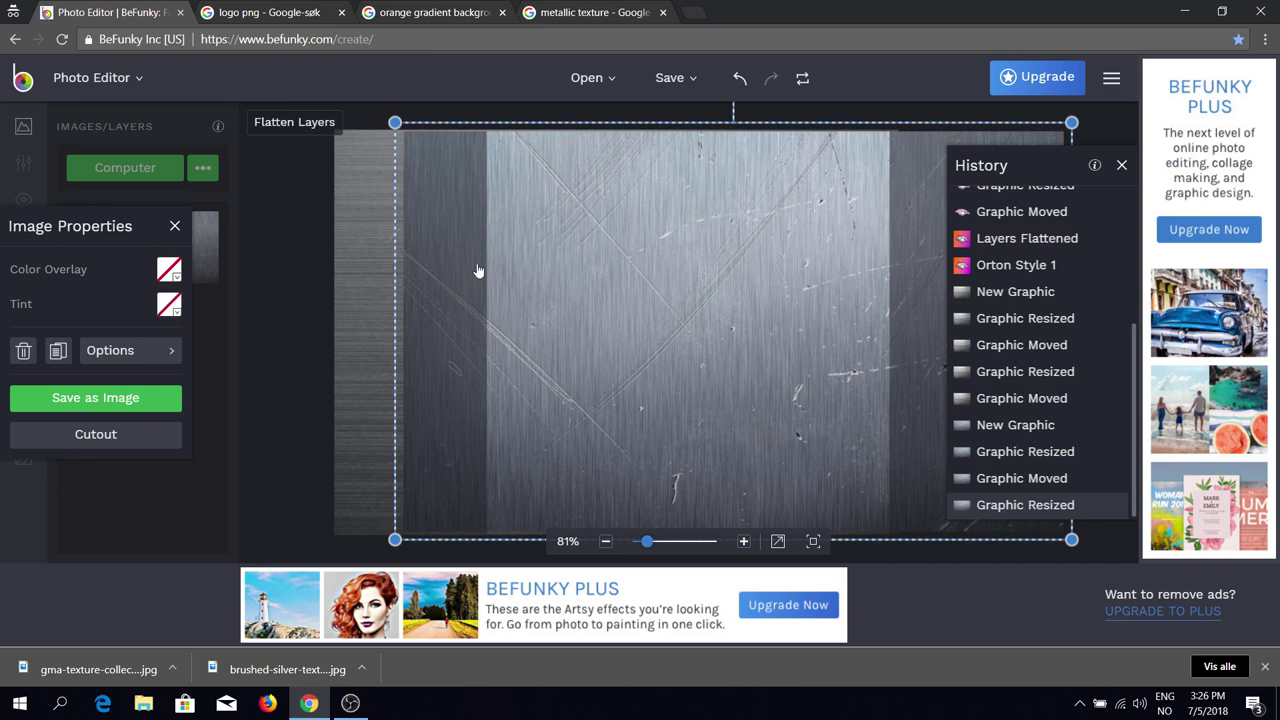
pyautogui.click(162, 356)
pyautogui.moveTo(327, 352); pyautogui.dragTo(276, 349)
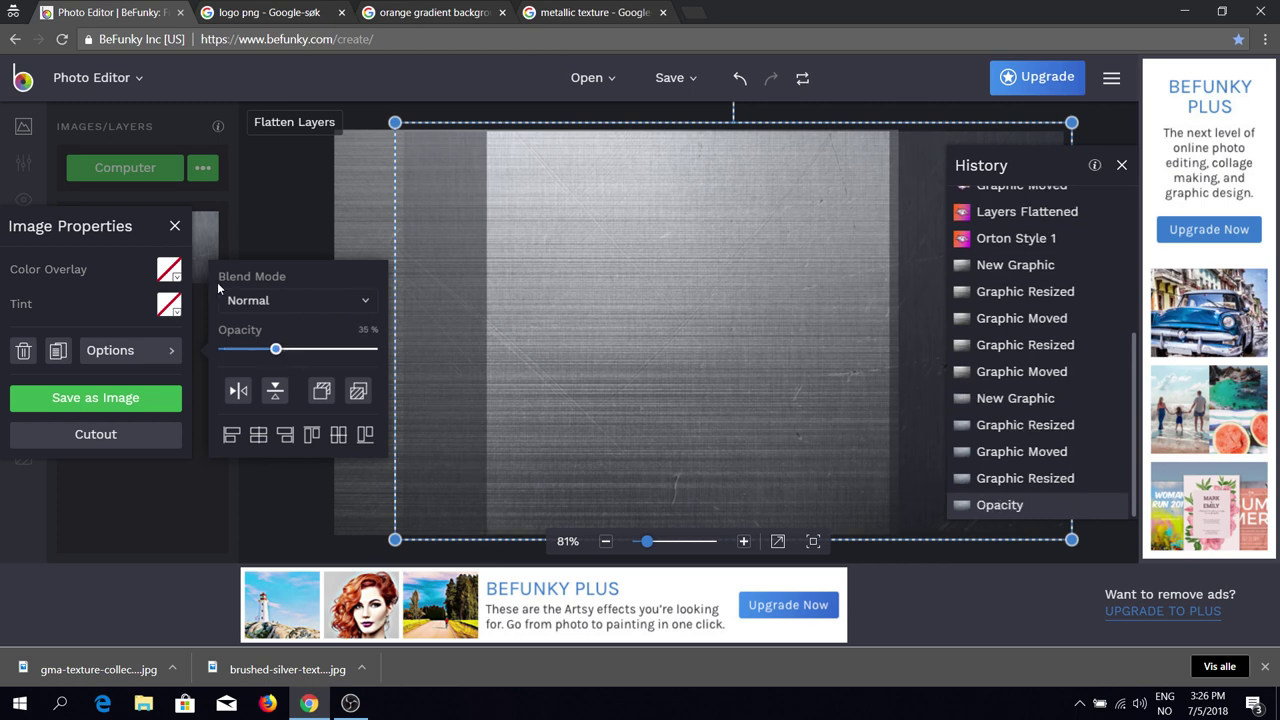
# Set the brushed-metal layer to 35% opacity and flatten all layers into one image
pyautogui.click(374, 210)
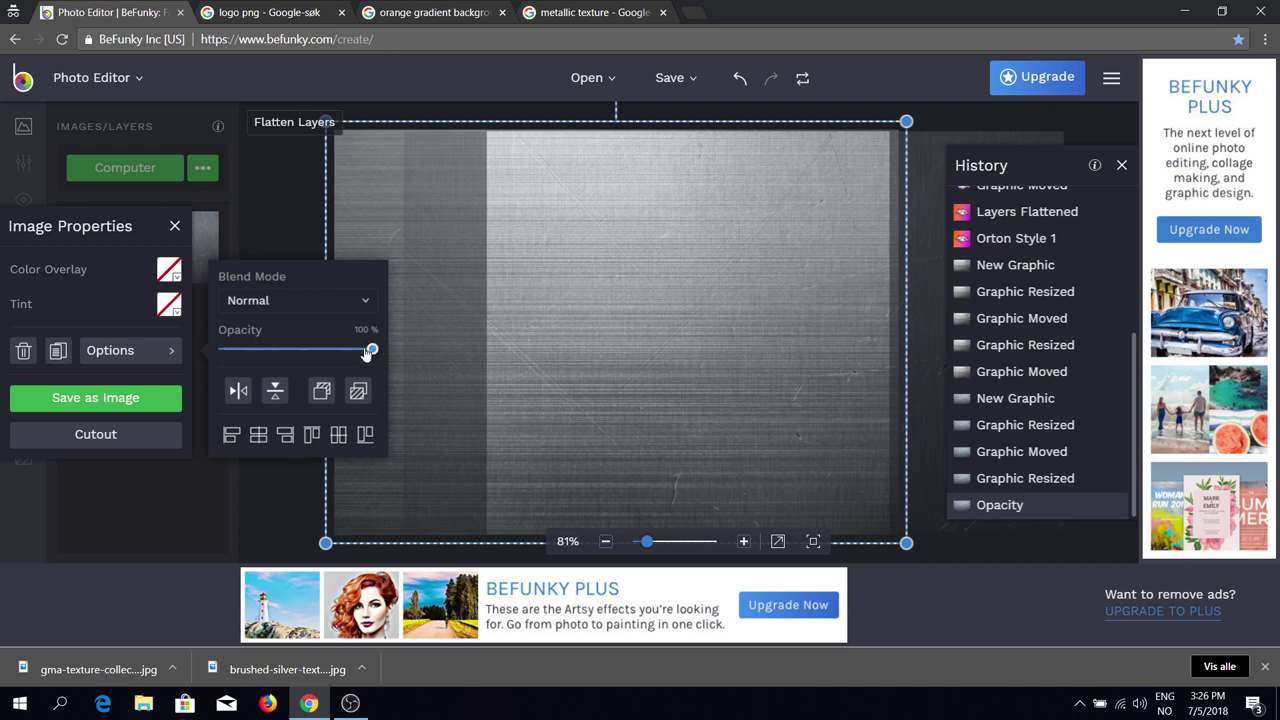
pyautogui.moveTo(371, 349); pyautogui.dragTo(271, 357)
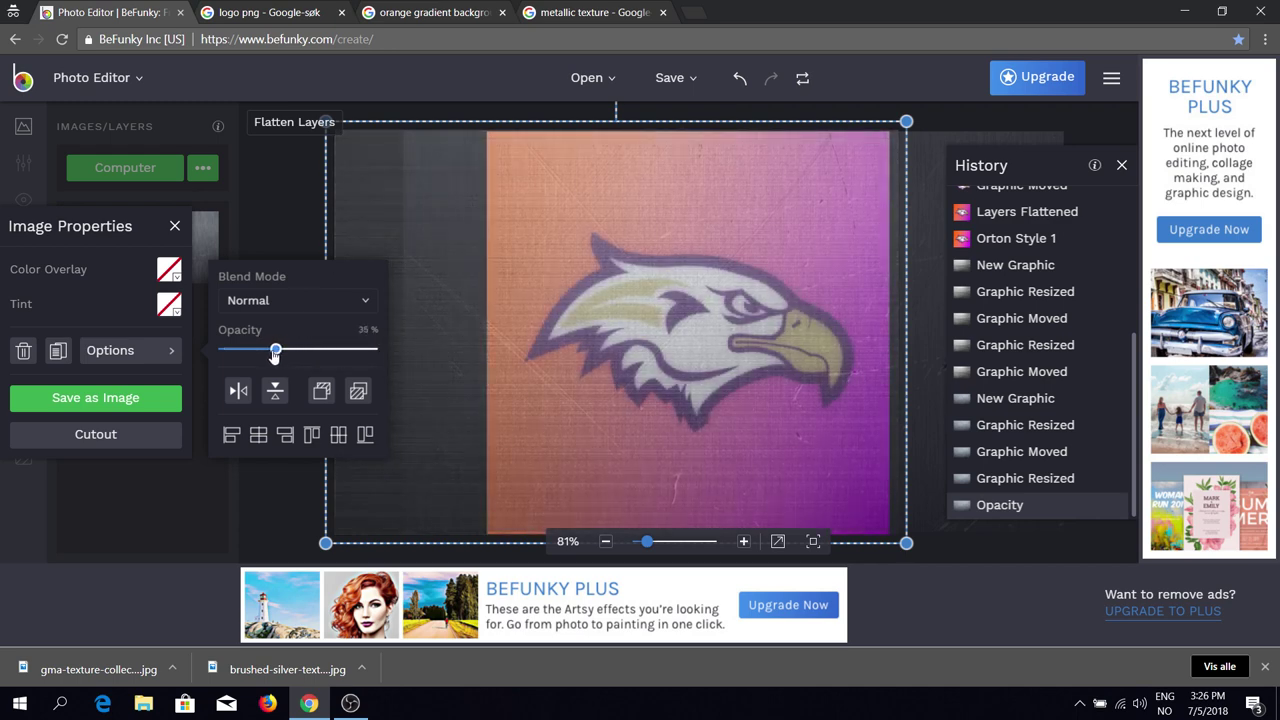
pyautogui.click(295, 199)
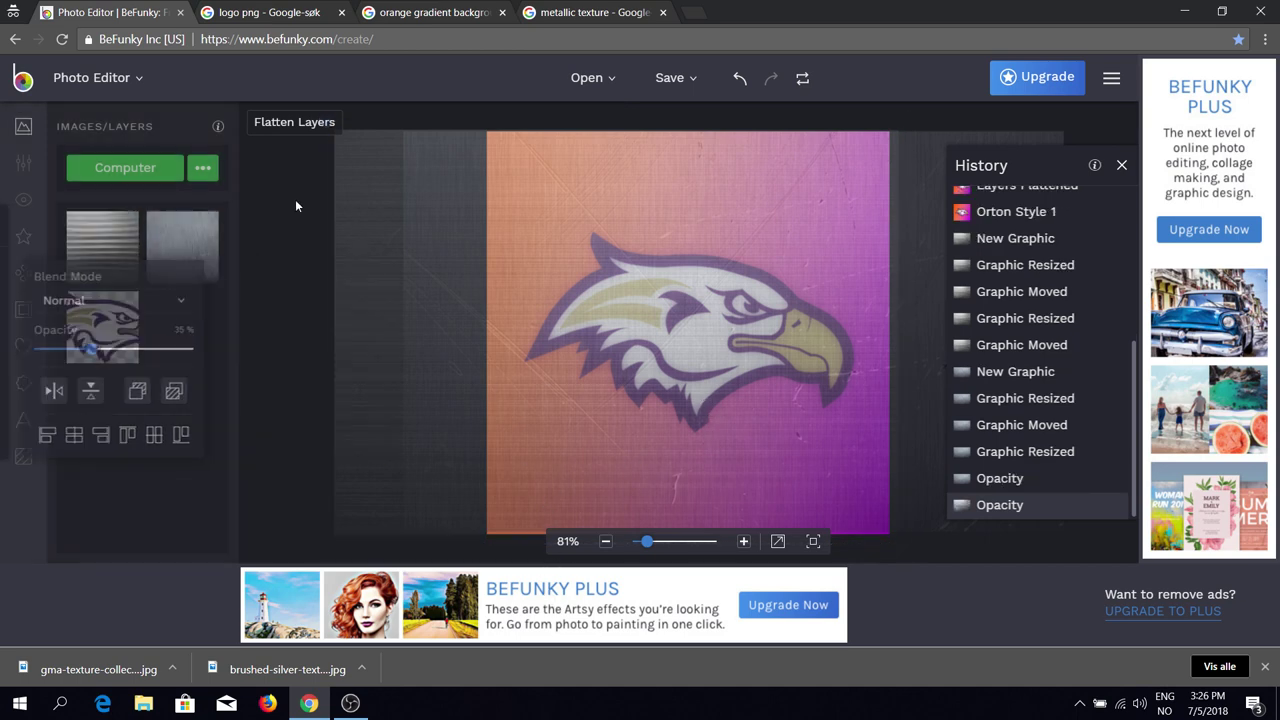
pyautogui.click(290, 122)
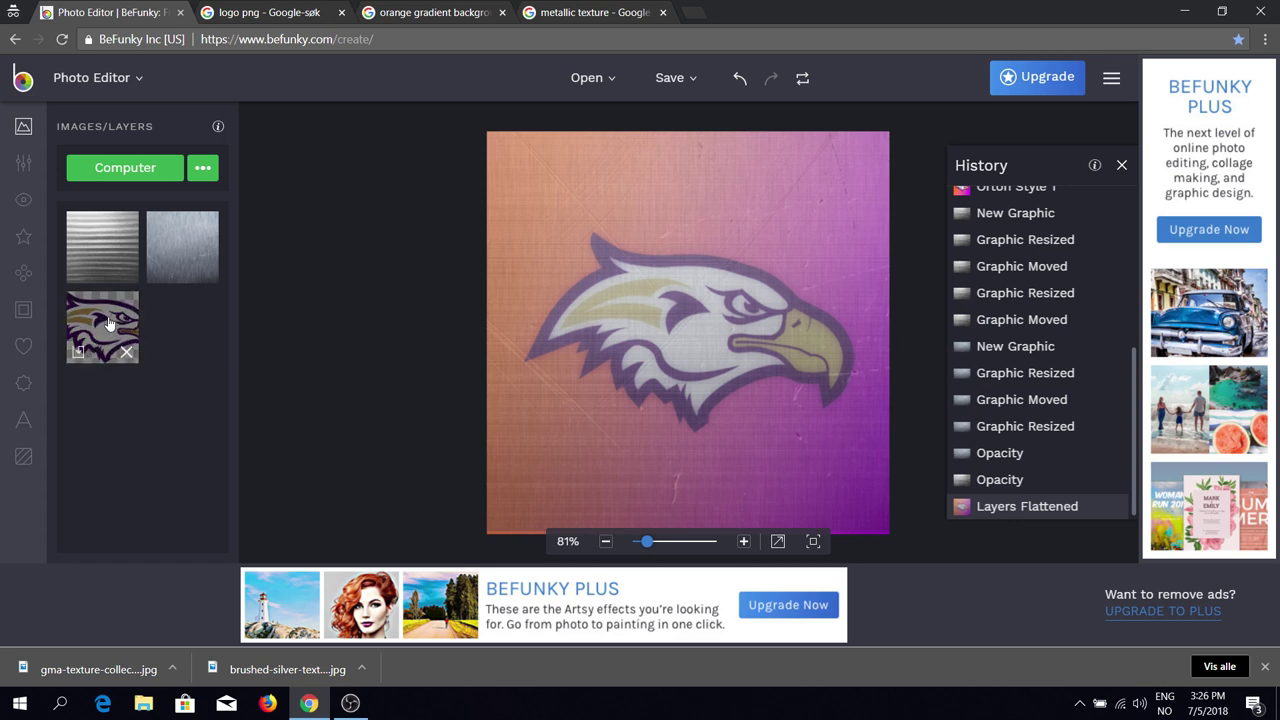
# Apply Vintage Colors 1 with shadows raised to 38 and amount around 90%
pyautogui.click(23, 236)
pyautogui.click(180, 218)
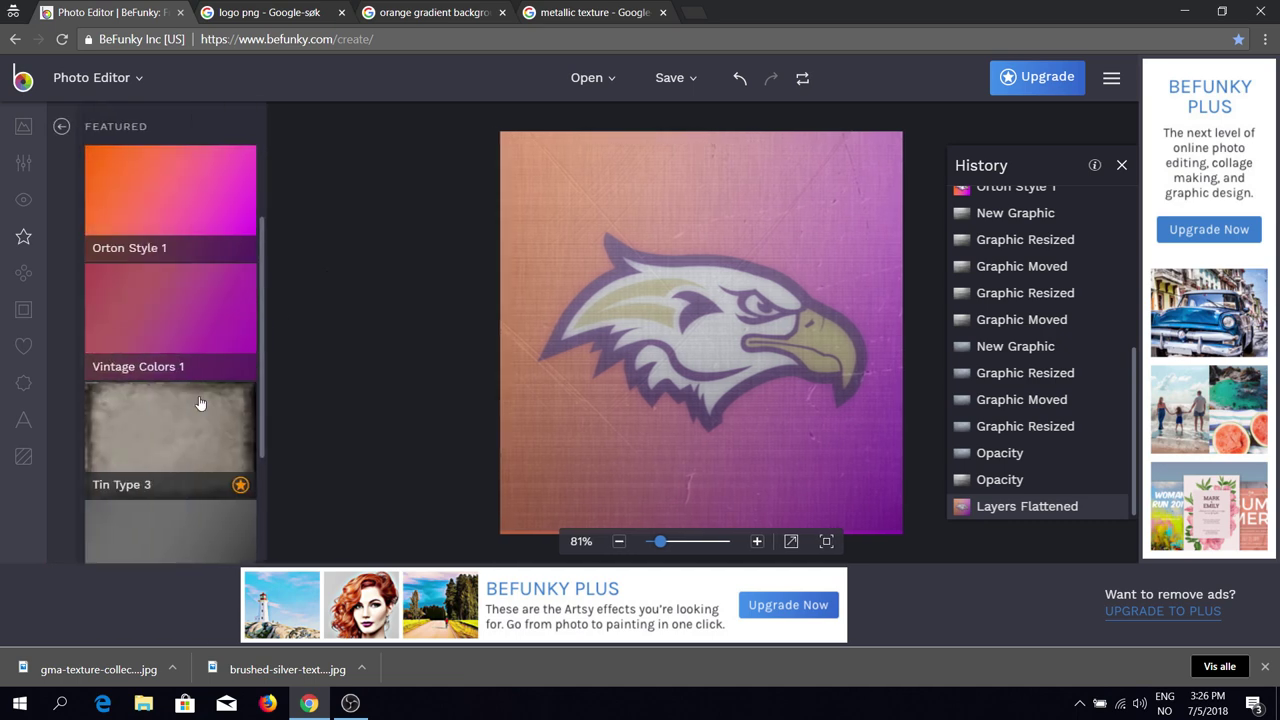
pyautogui.click(181, 342)
pyautogui.scroll(2, 176, 447)
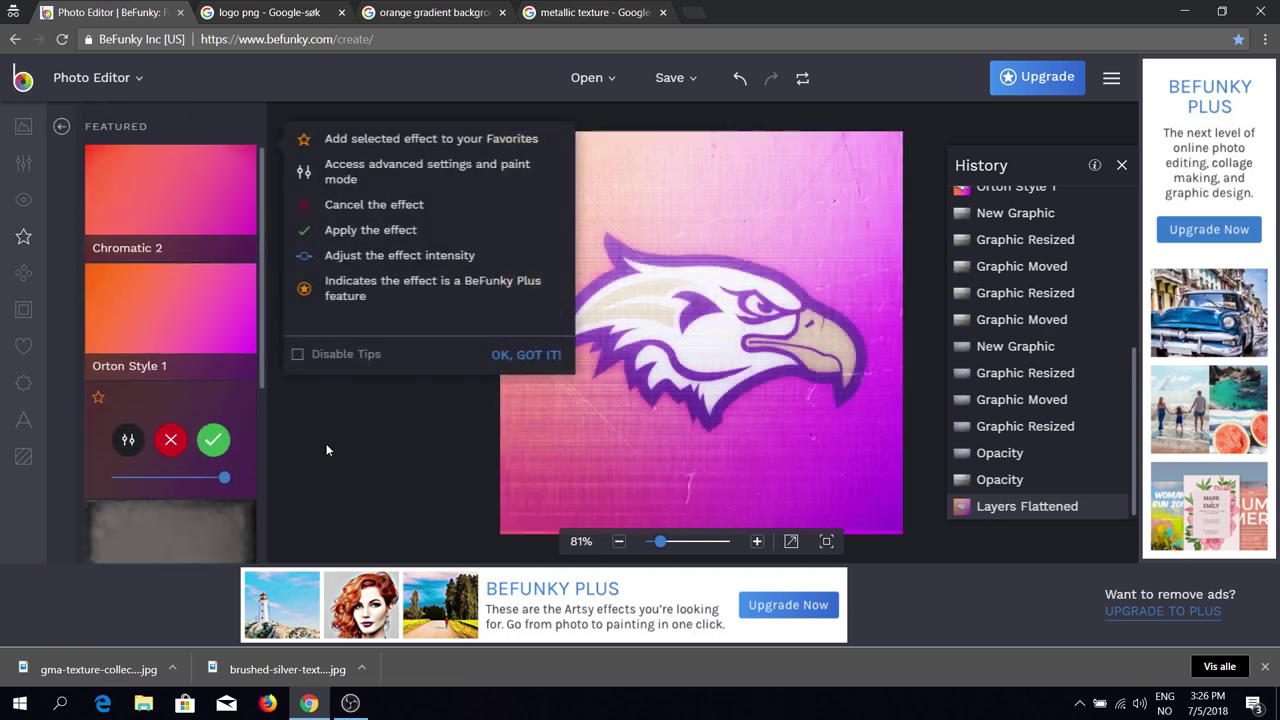
pyautogui.click(128, 440)
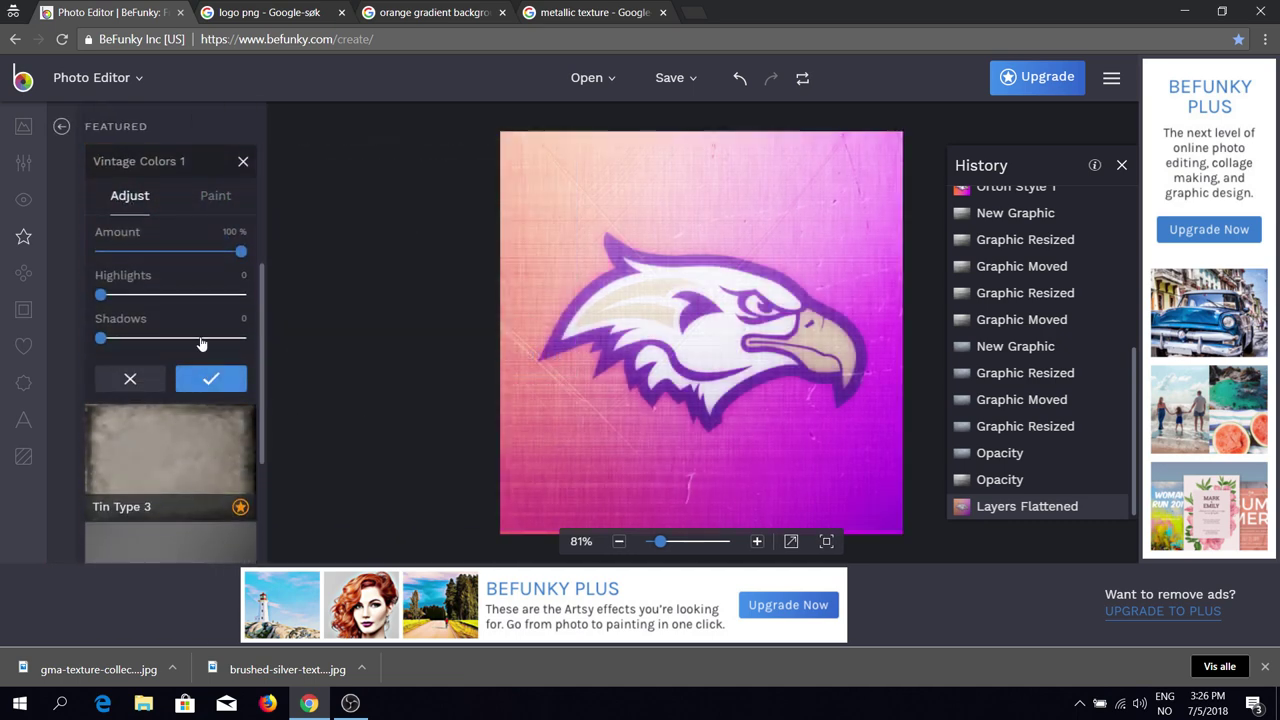
pyautogui.click(106, 297)
pyautogui.moveTo(107, 297); pyautogui.dragTo(157, 345)
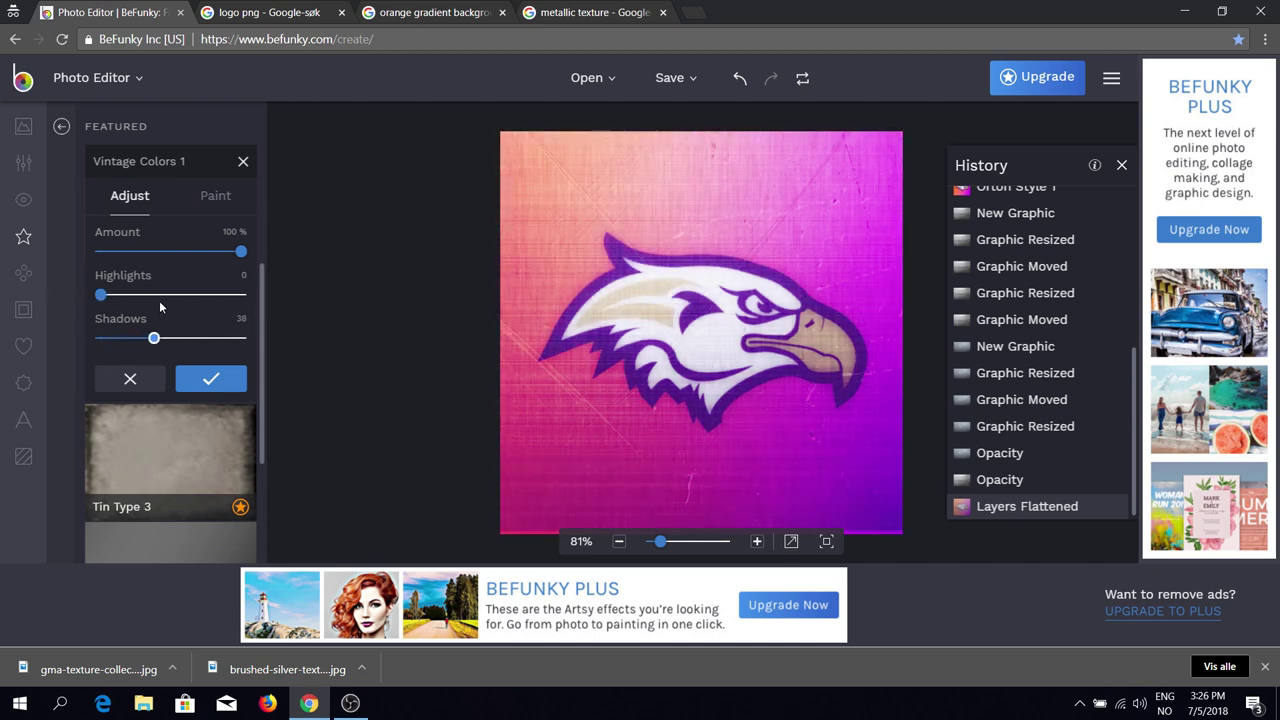
pyautogui.moveTo(242, 256); pyautogui.dragTo(227, 256)
pyautogui.click(213, 378)
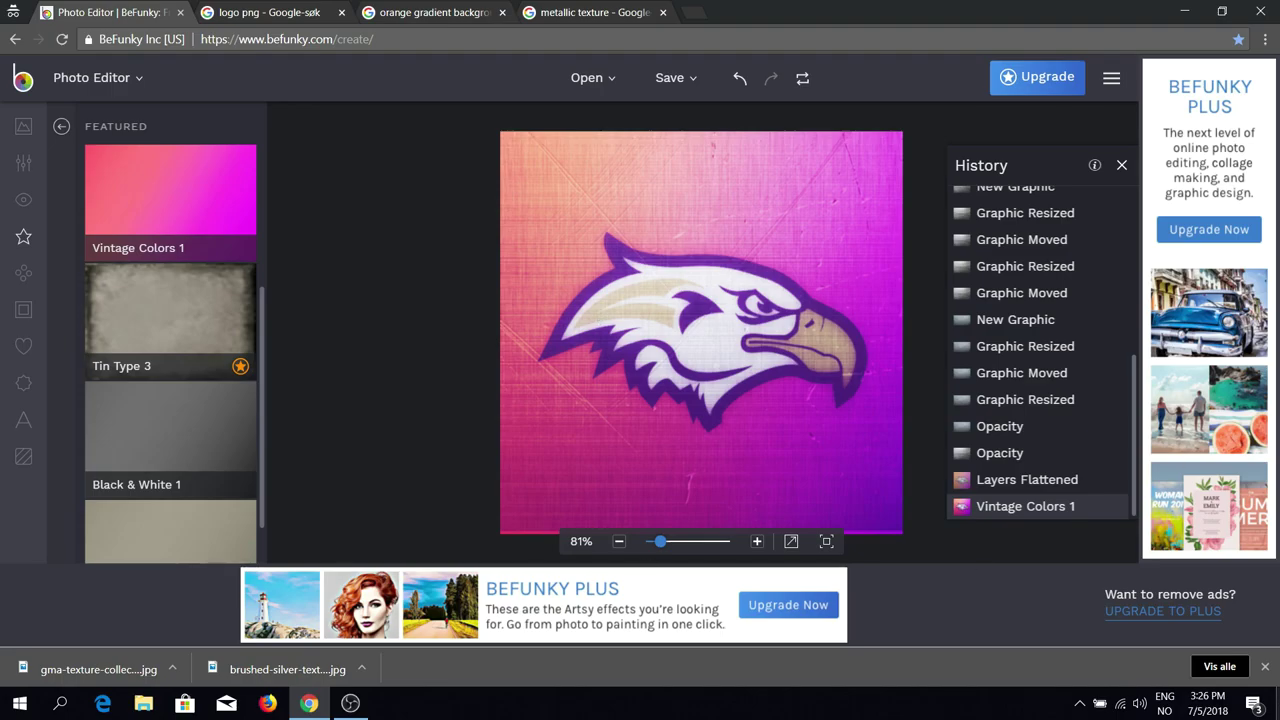
# Close Chrome's download bar at the bottom of the BeFunky window
pyautogui.click(1264, 667)
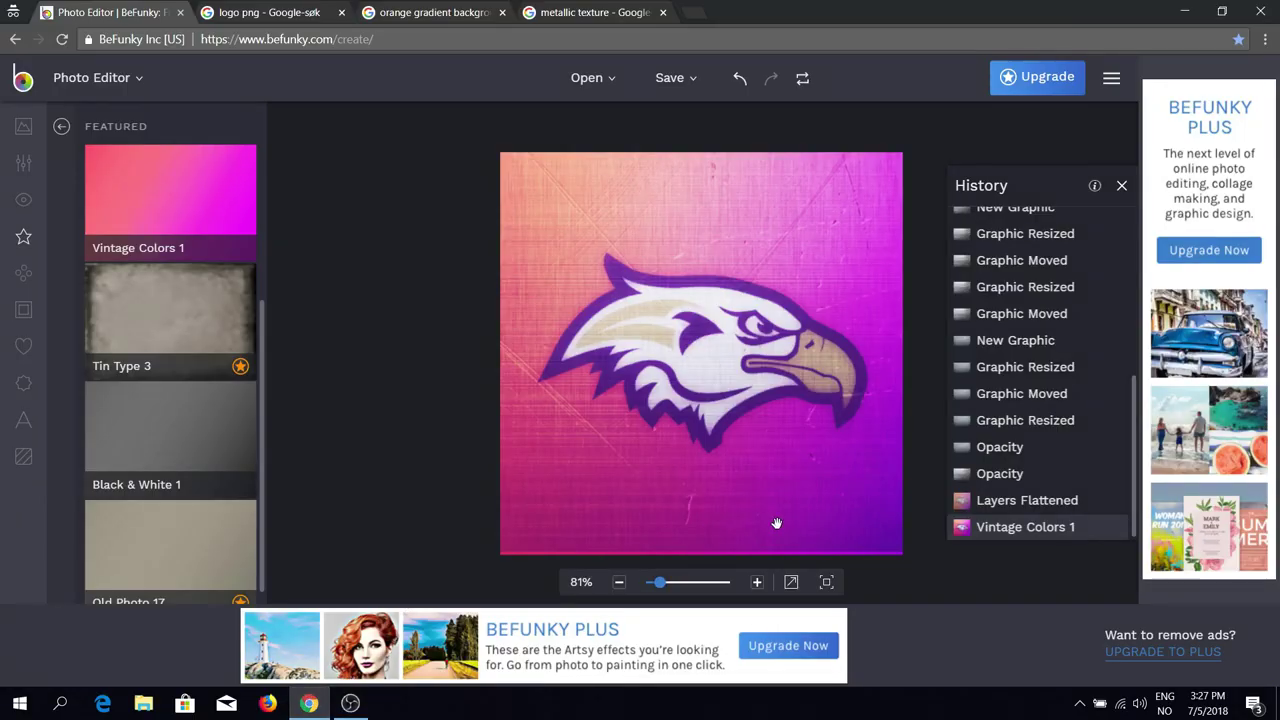
# Export the eagle logo to the computer as a JPG at quality 98
pyautogui.click(707, 79)
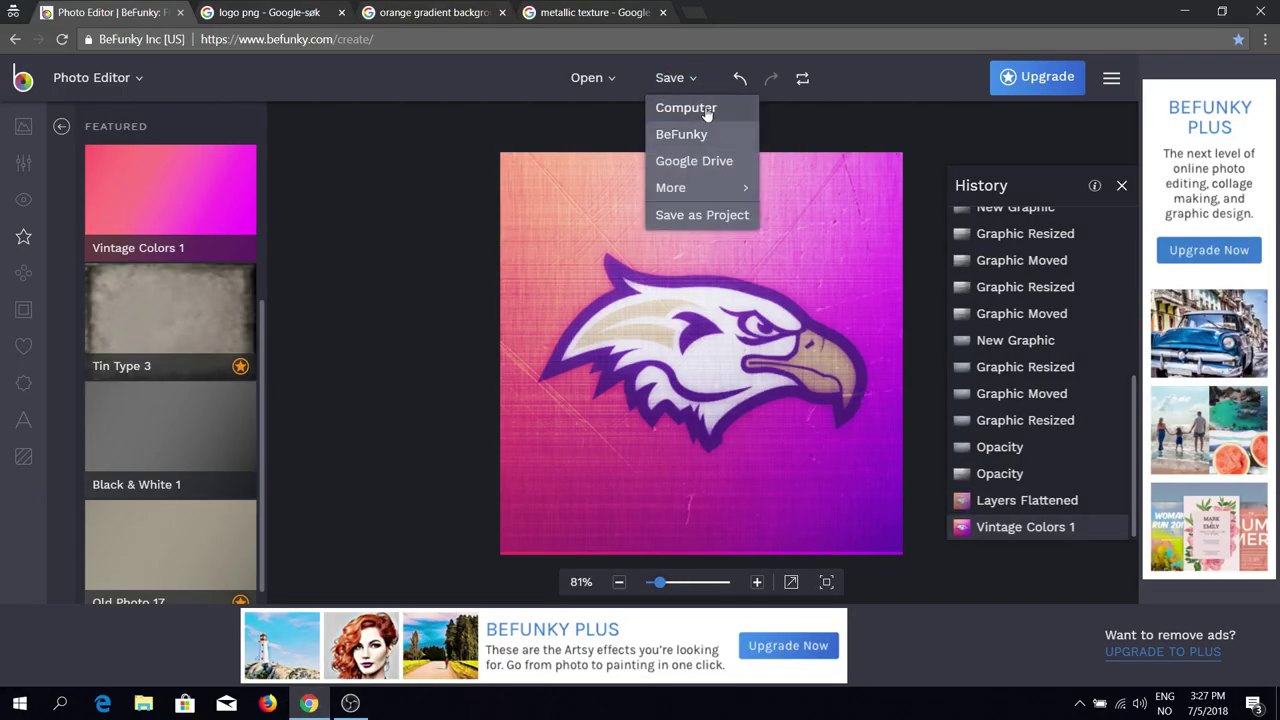
pyautogui.click(706, 110)
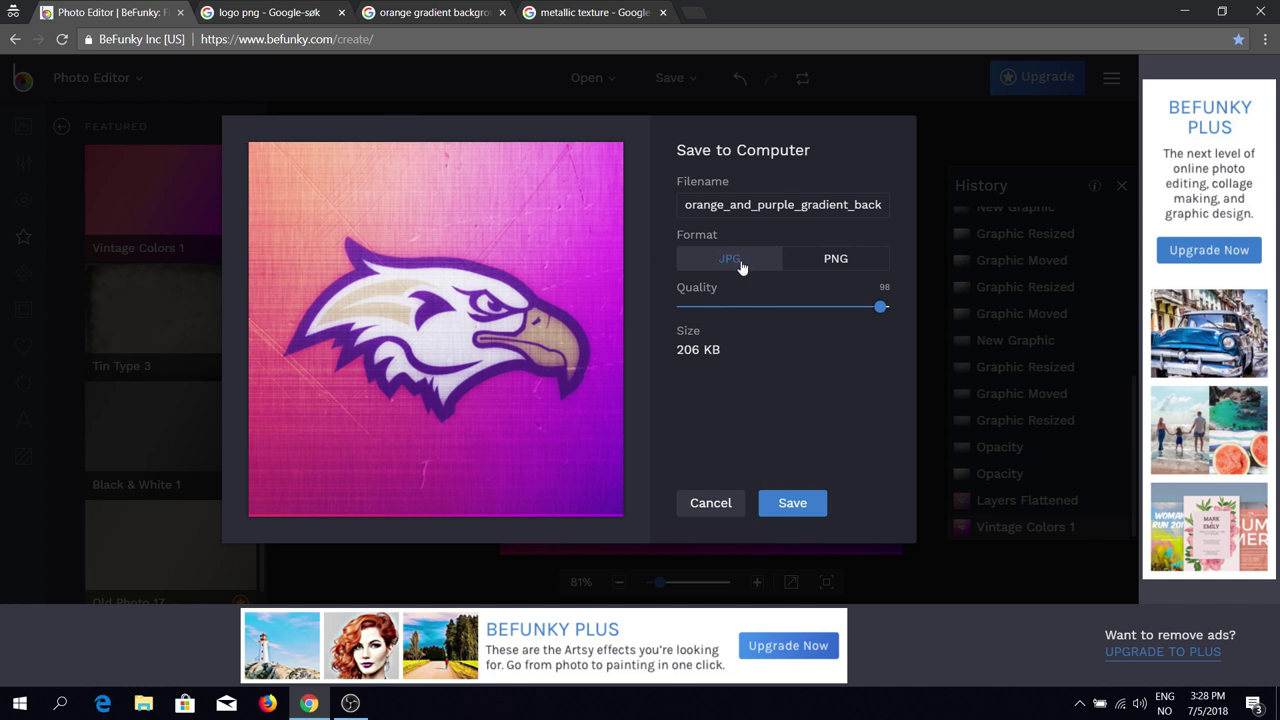
pyautogui.click(828, 260)
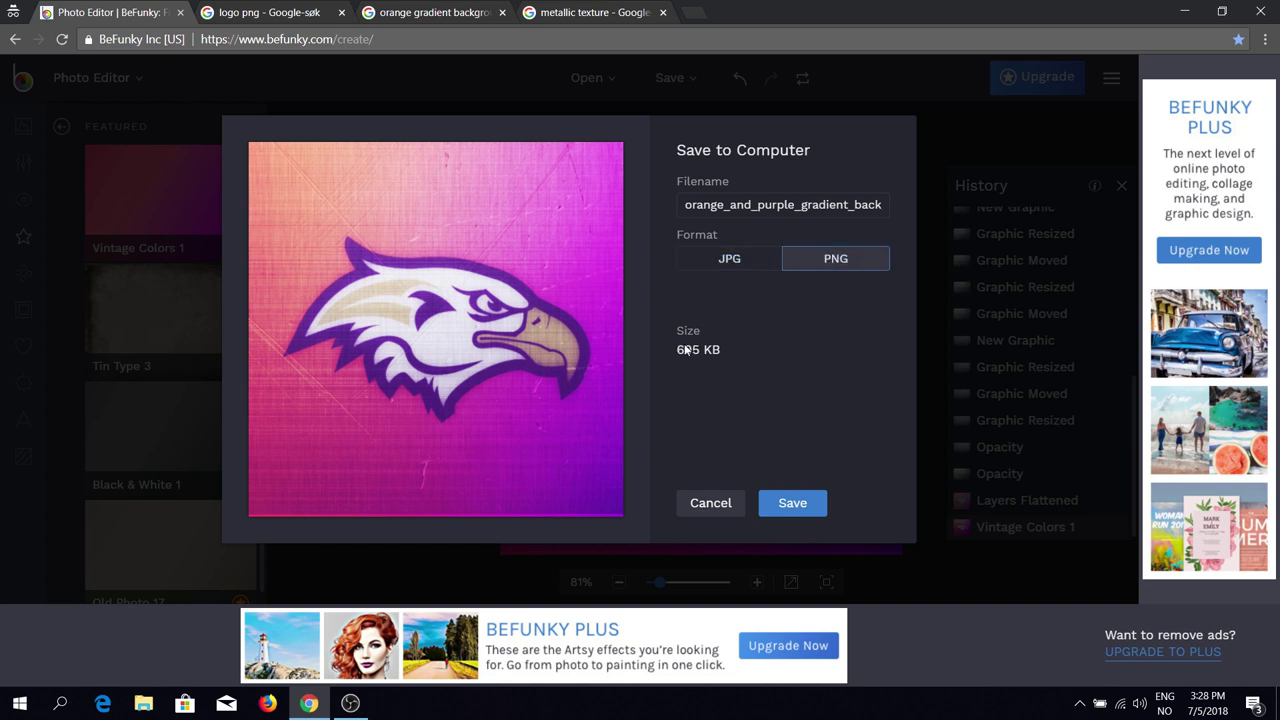
pyautogui.click(735, 262)
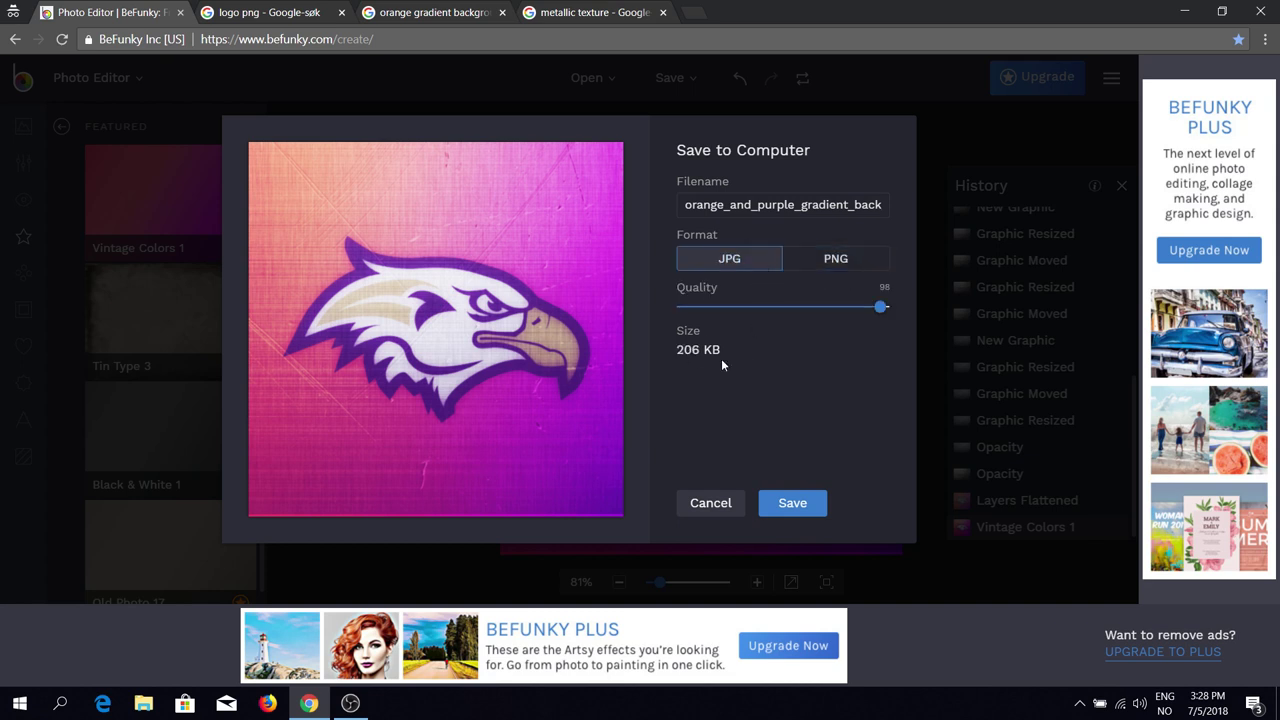
pyautogui.click(792, 510)
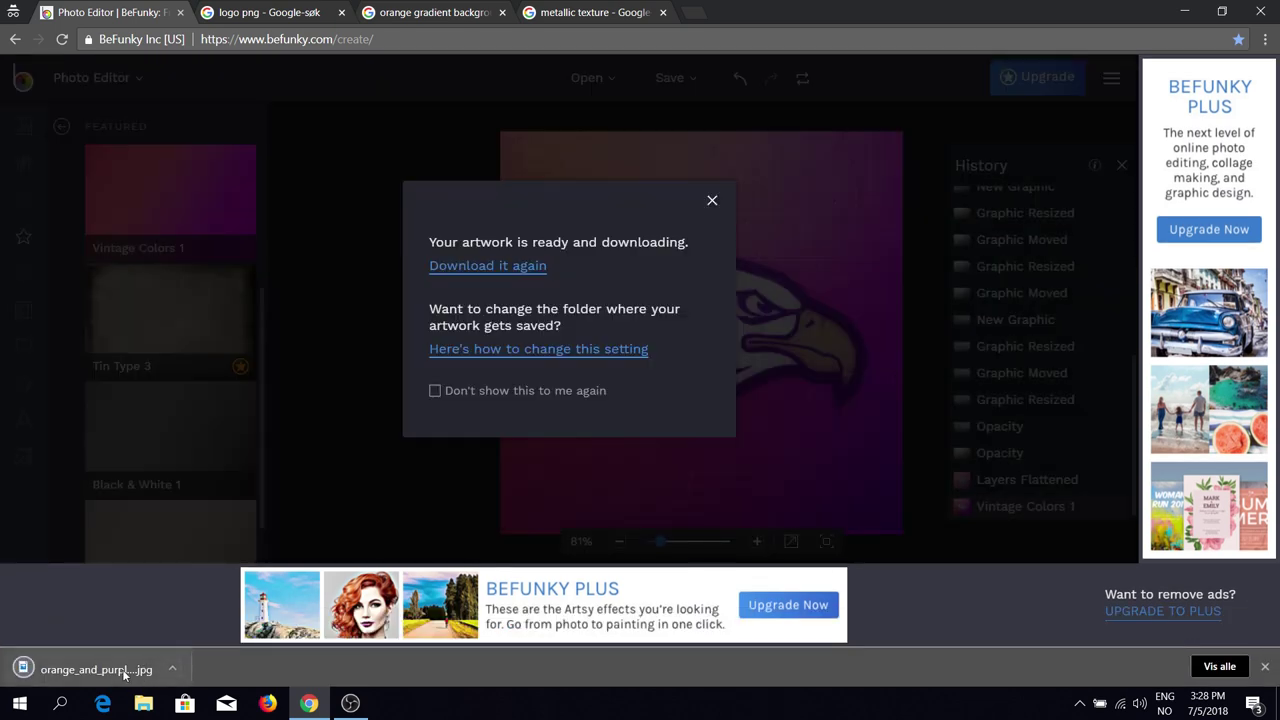
# Show the download in Downloads and delete the other images, including the orange gradient file
pyautogui.click(172, 672)
pyautogui.click(192, 612)
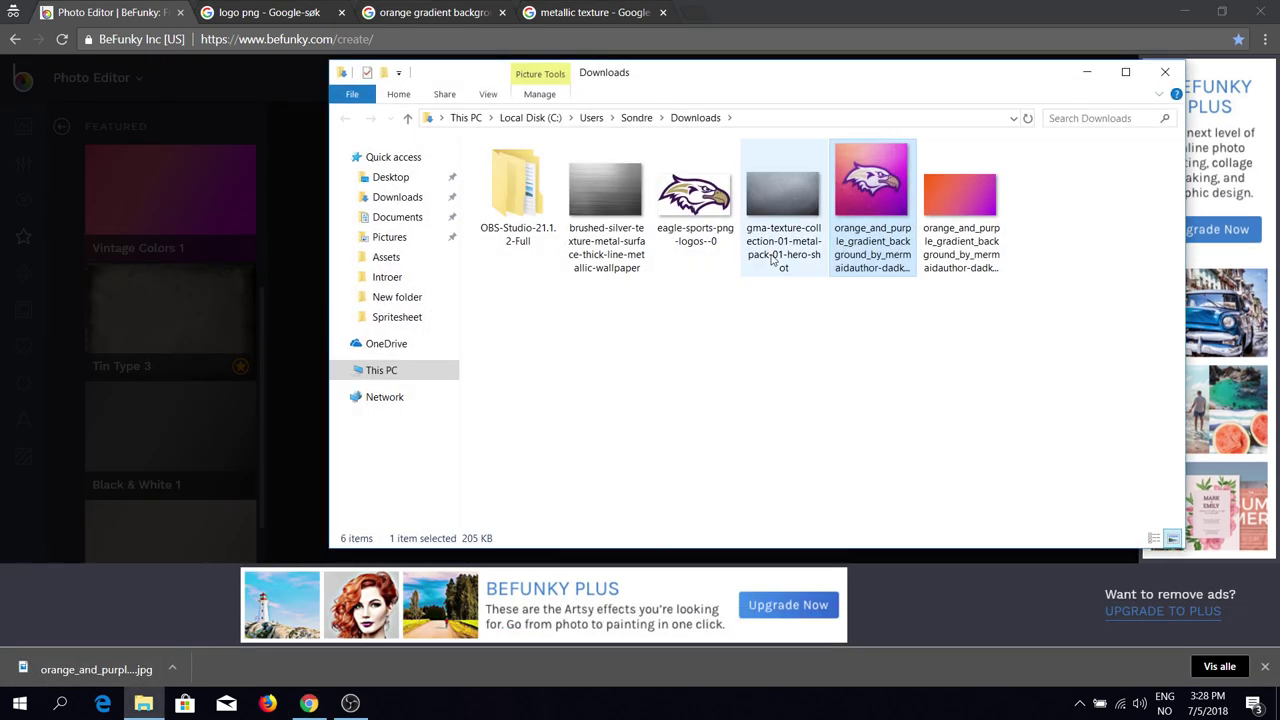
pyautogui.moveTo(870, 210); pyautogui.dragTo(732, 330)
pyautogui.moveTo(794, 360); pyautogui.dragTo(638, 236)
pyautogui.press('Delete')
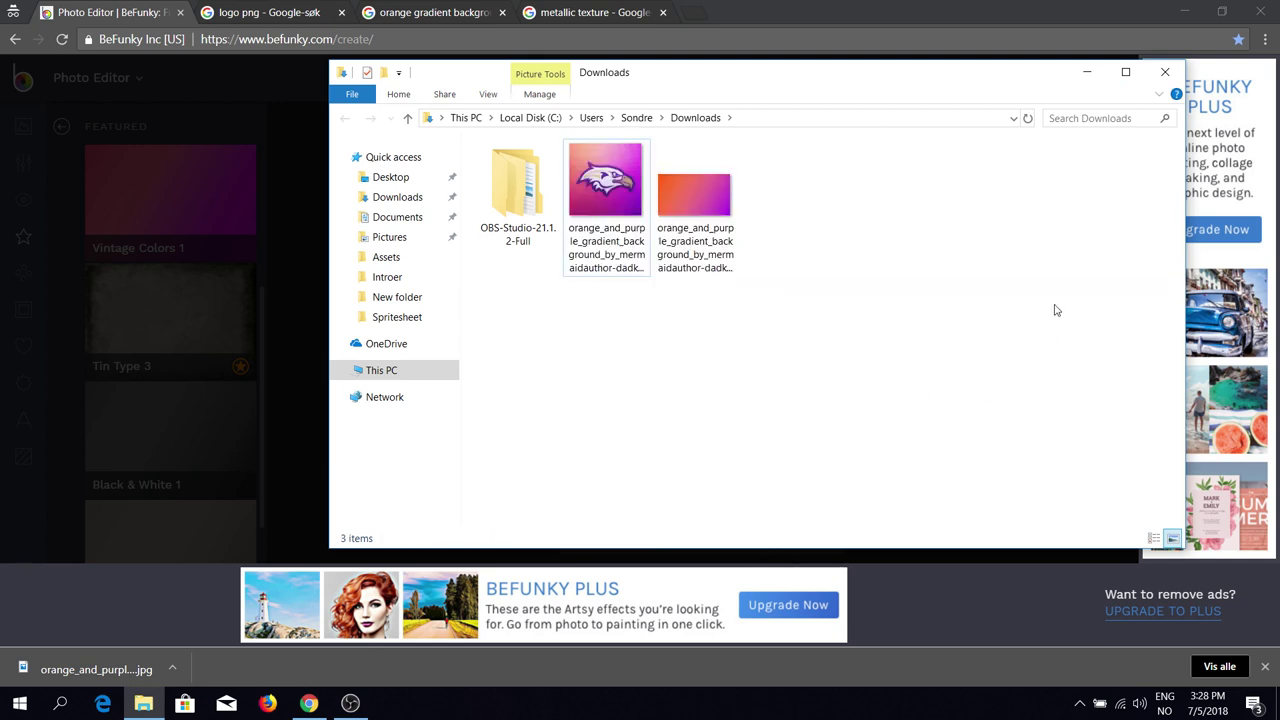
pyautogui.click(700, 200)
pyautogui.press('Delete')
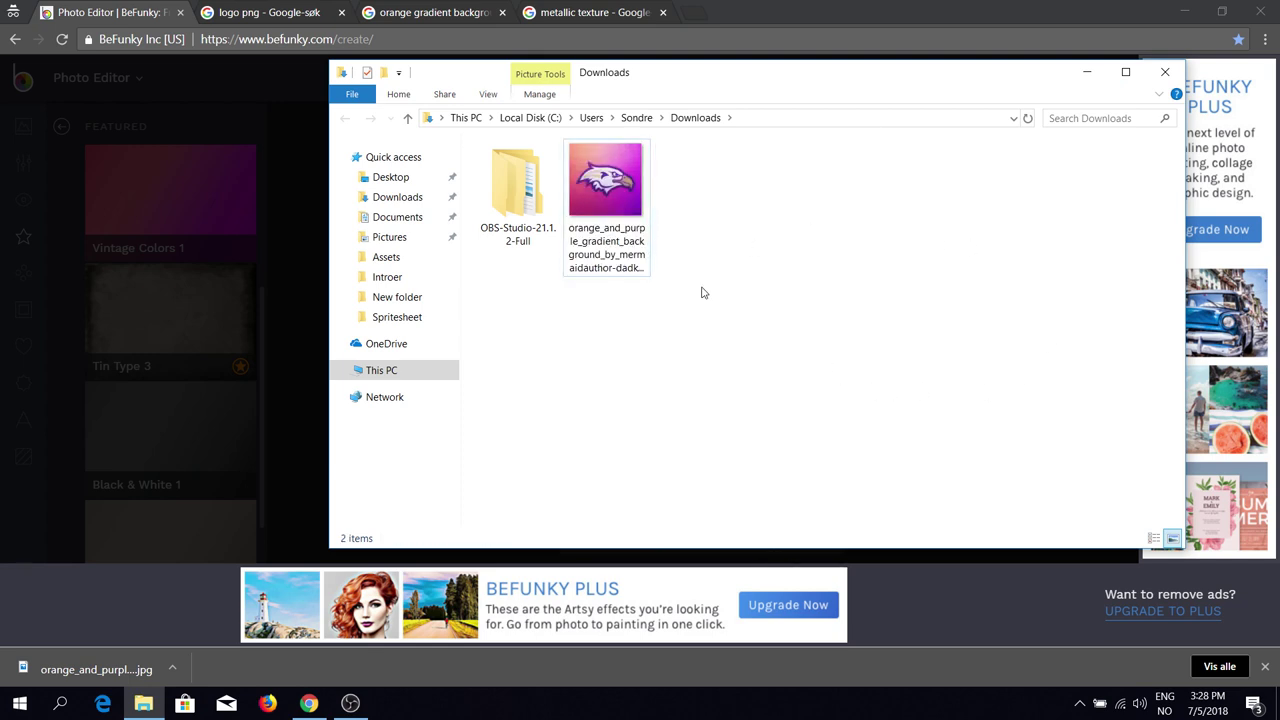
# Open the eagle logo JPG in Photos, set as the default for JPG files
pyautogui.click(632, 232)
pyautogui.doubleClick(632, 232)
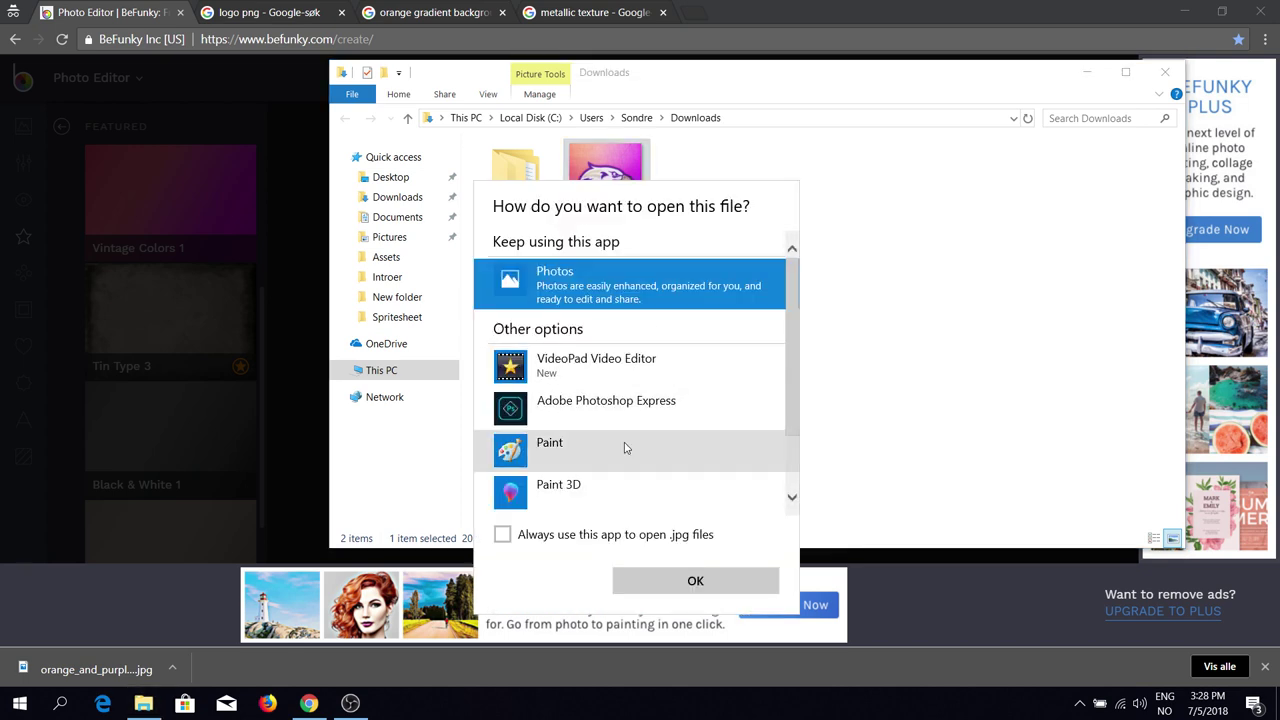
pyautogui.click(548, 534)
pyautogui.click(695, 581)
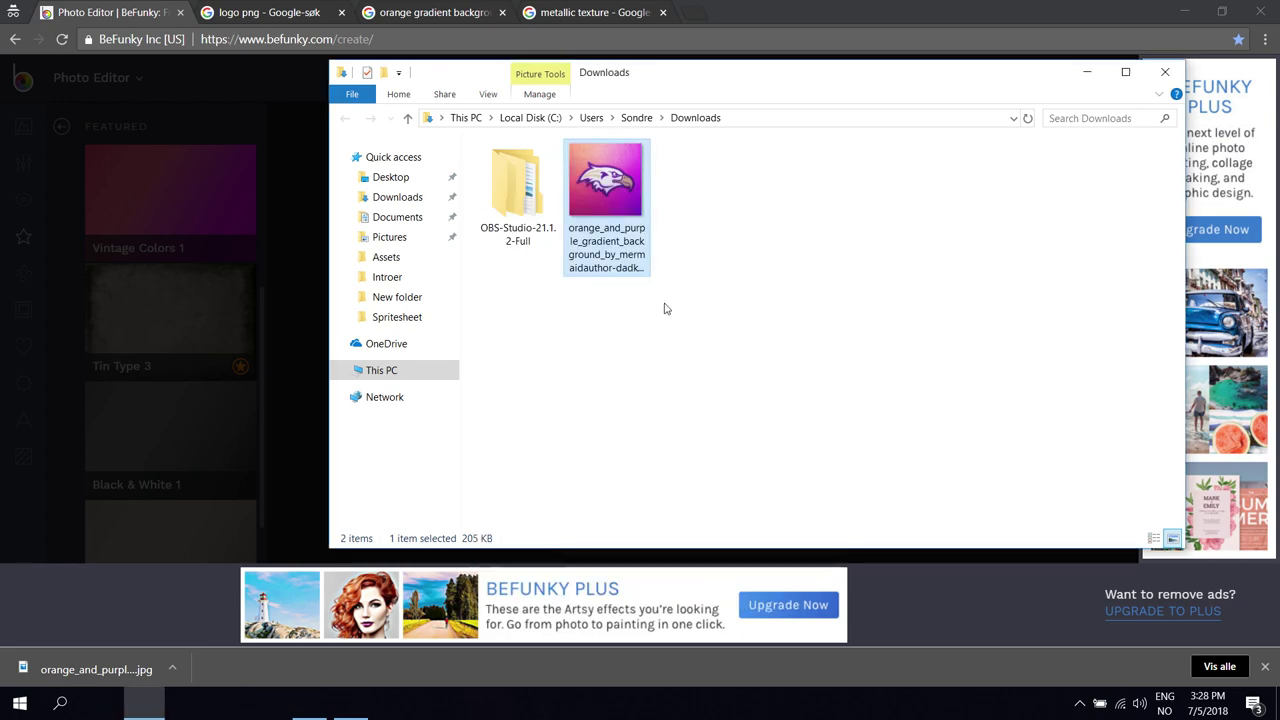